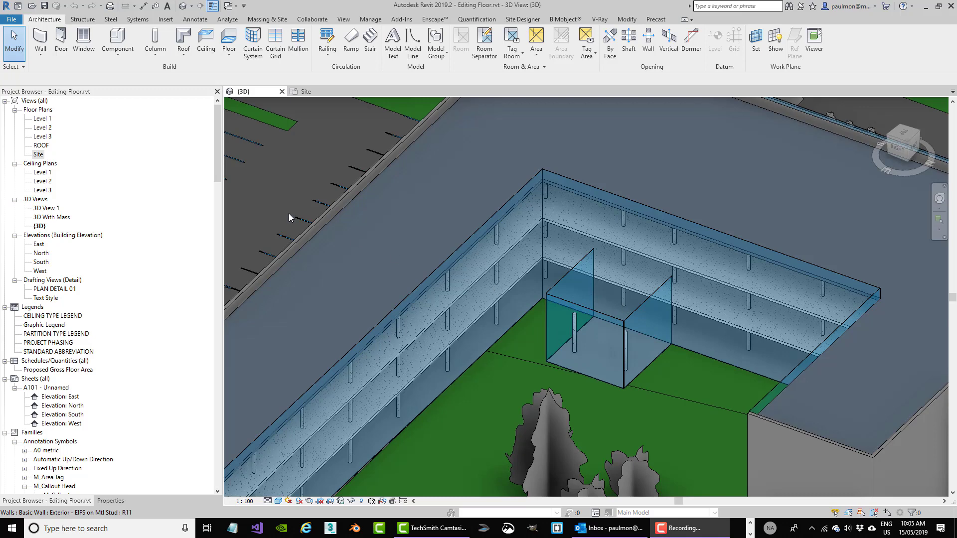
# - Open the Level 2 floor plan and start editing the boundary of its 250mm Concrete floor
pyautogui.doubleClick(43, 128)
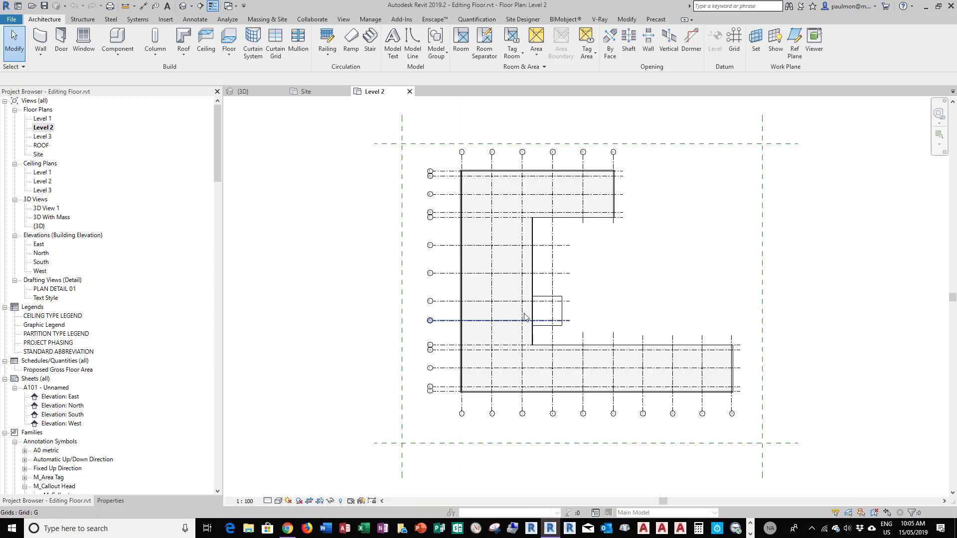
pyautogui.scroll(5, 525, 319)
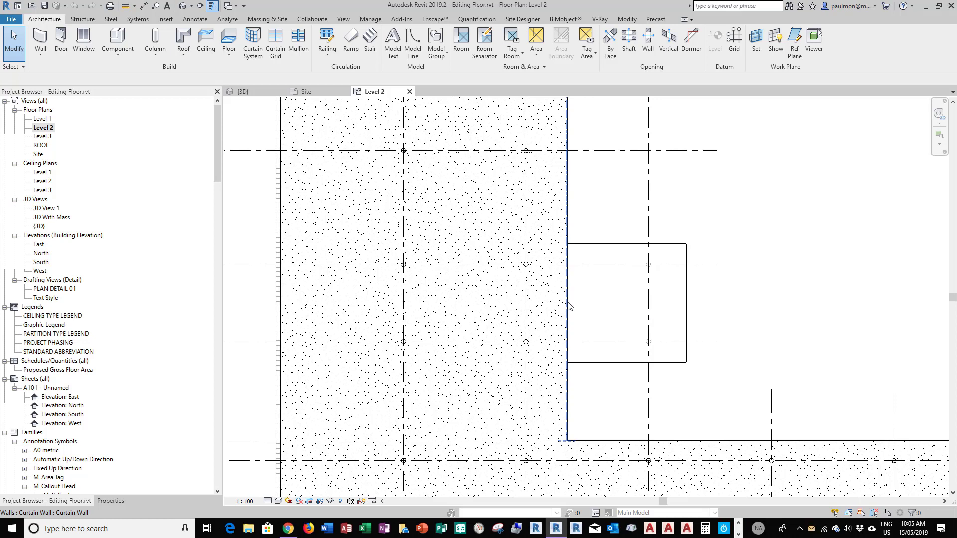
pyautogui.press('Tab')
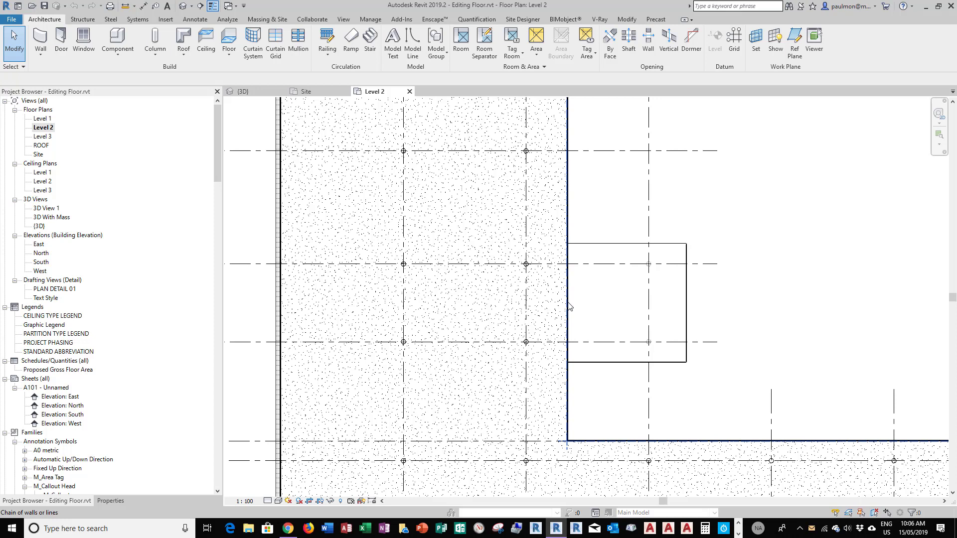
pyautogui.press('Tab')
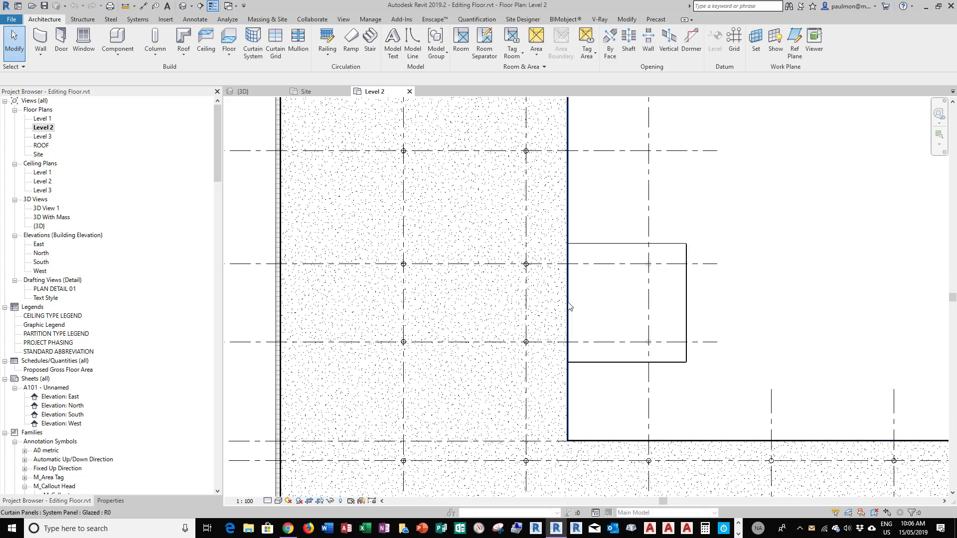
pyautogui.press('Tab')
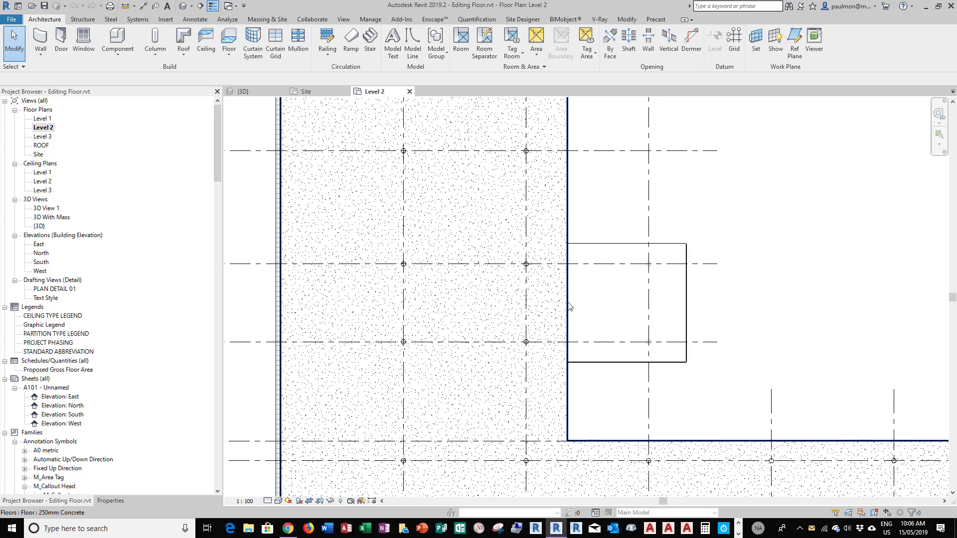
pyautogui.click(570, 305)
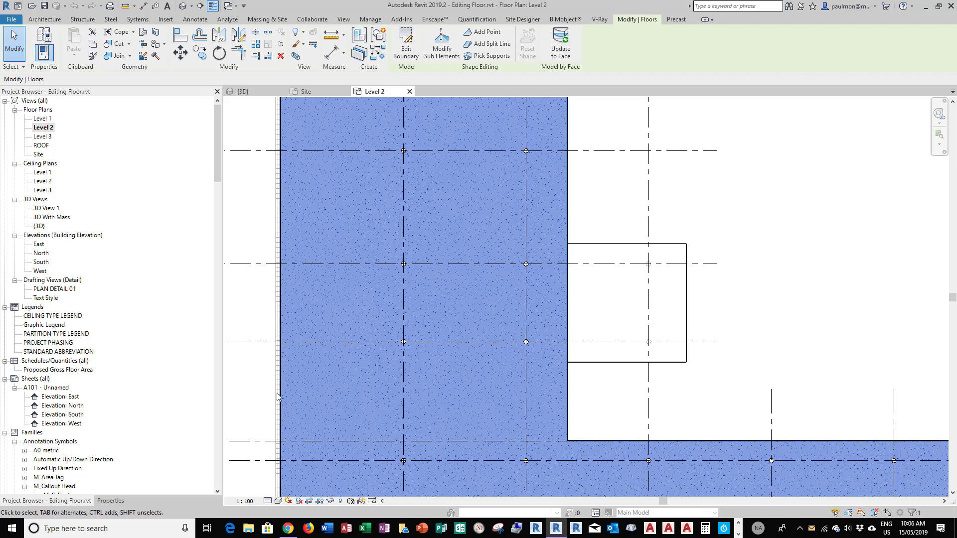
pyautogui.click(115, 501)
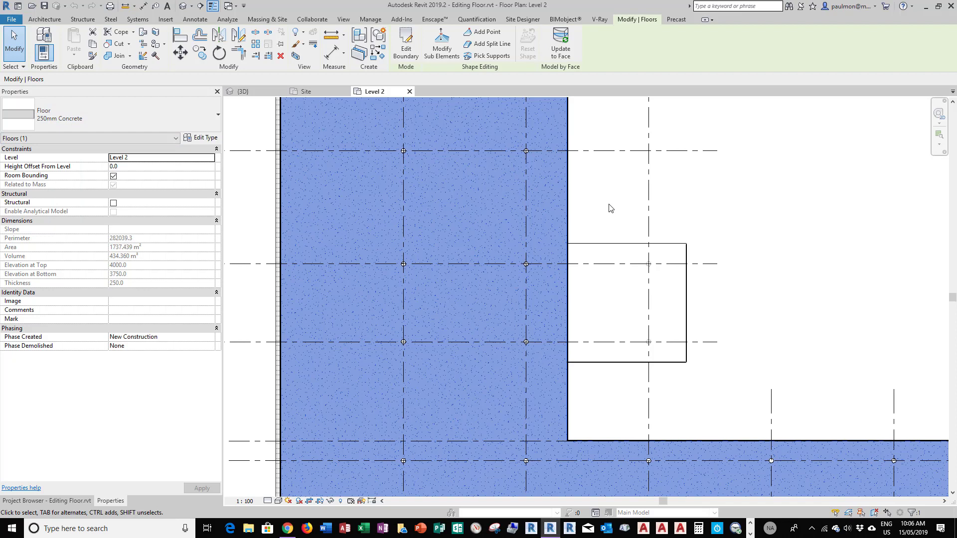
pyautogui.click(407, 48)
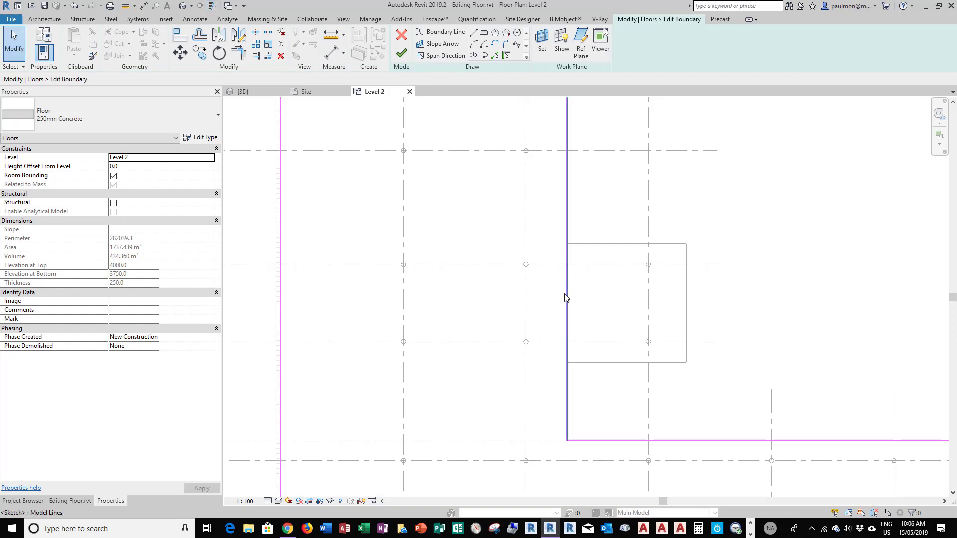
# - Draw a 1200 mm horizontal boundary line along grid F, from the floor's inner edge outward into the entrance enclosure
pyautogui.scroll(2, 568, 299)
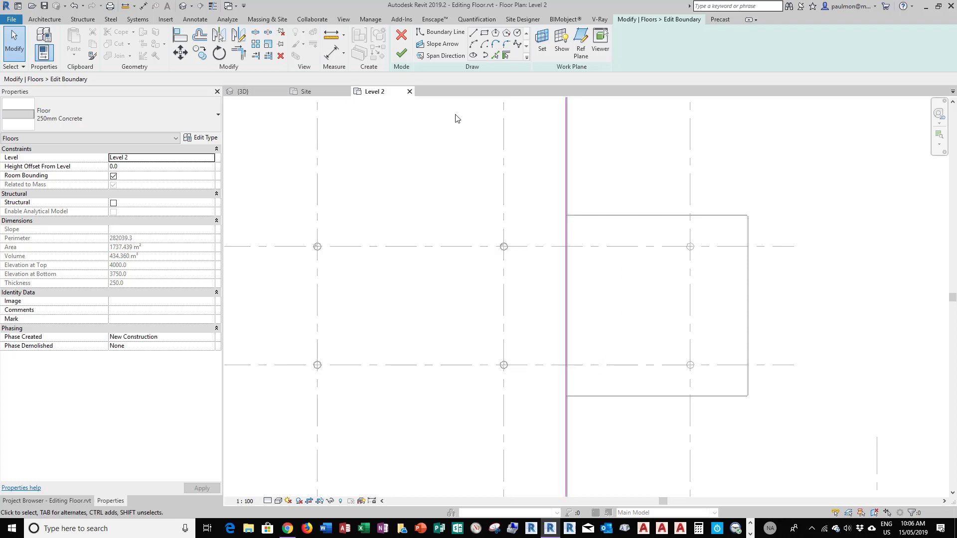
pyautogui.click(473, 34)
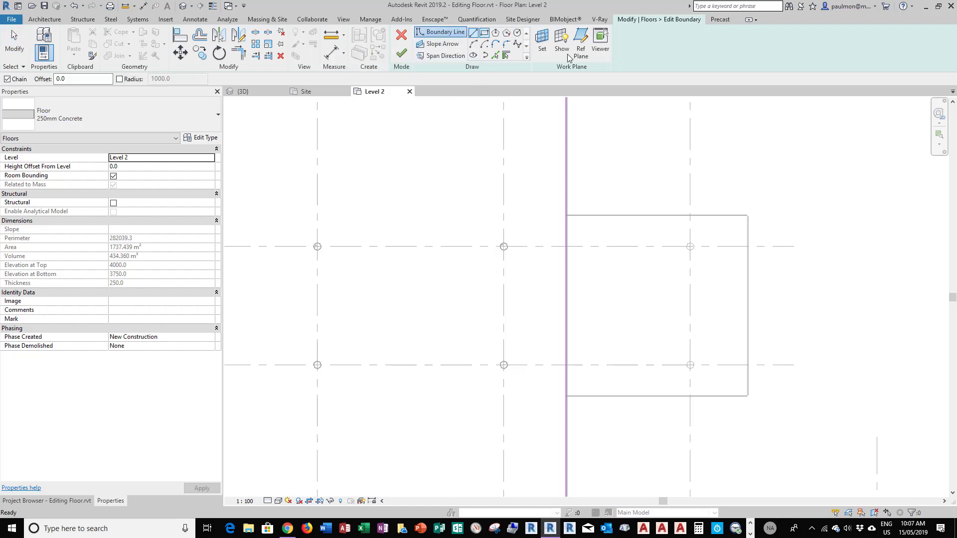
pyautogui.scroll(4, 564, 245)
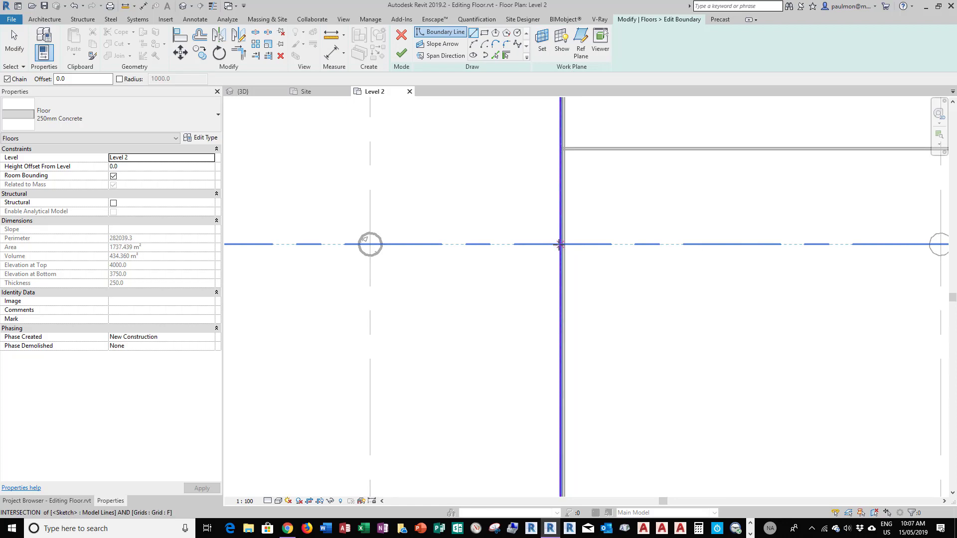
pyautogui.click(559, 243)
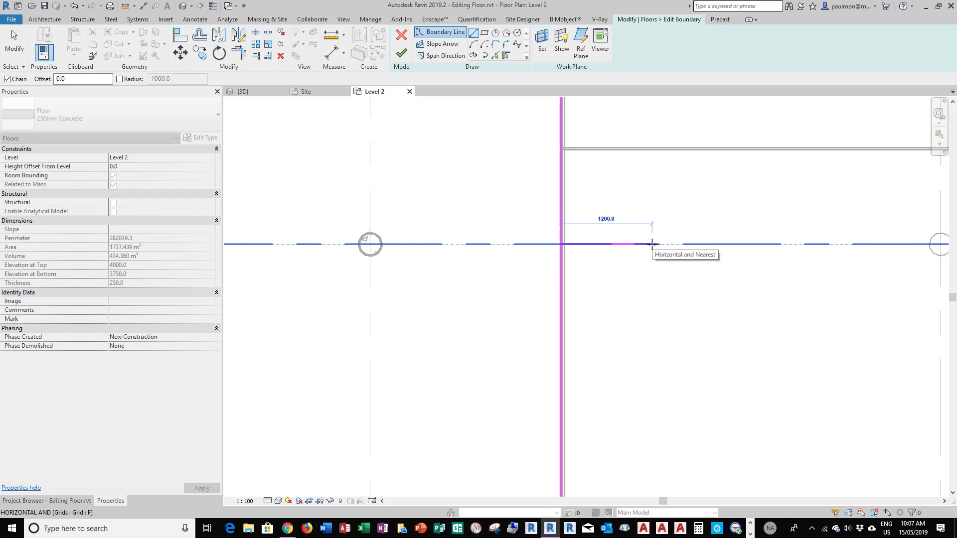
pyautogui.click(651, 244)
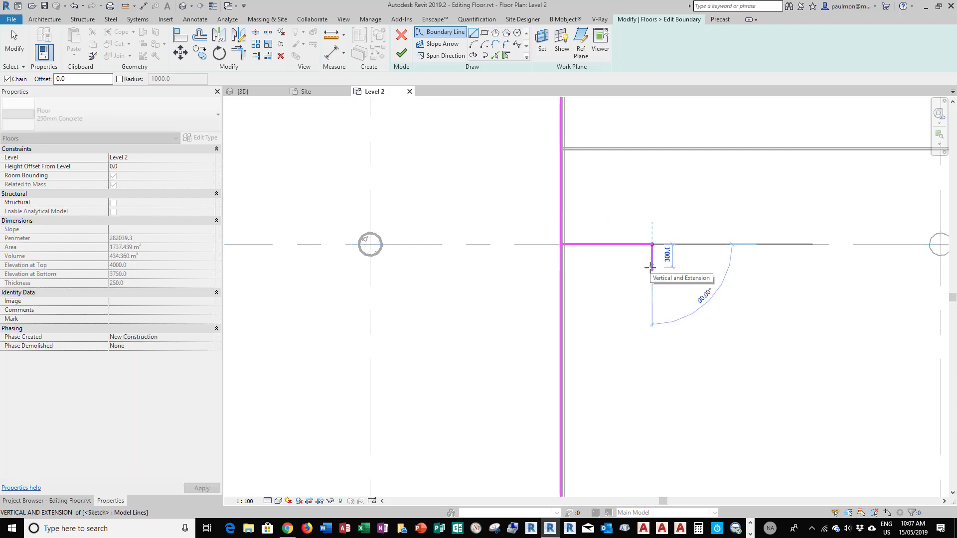
pyautogui.press('Escape')
pyautogui.press('Escape')
# - Copy the 1200 mm boundary line from grid F straight down to grid G at the floor's inner edge
pyautogui.scroll(-5, 633, 262)
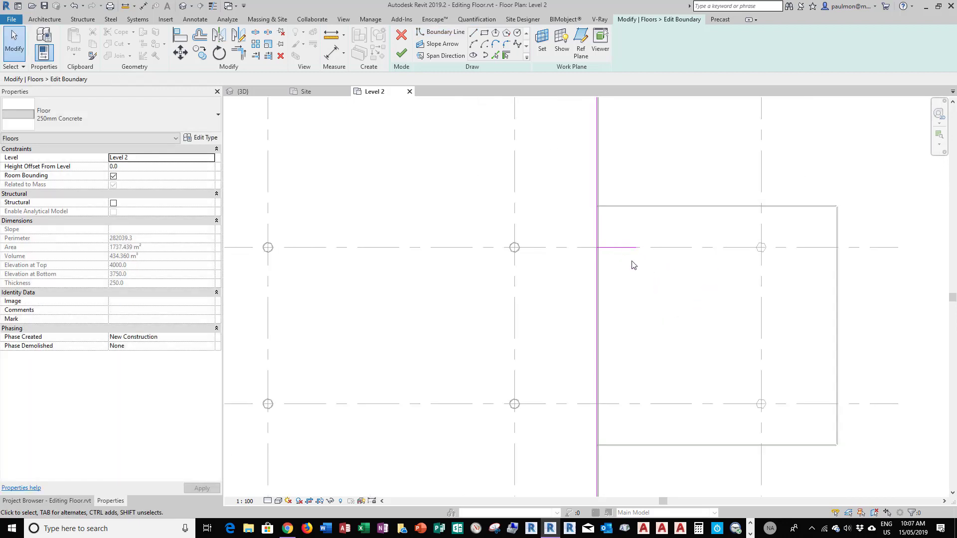
pyautogui.click(628, 250)
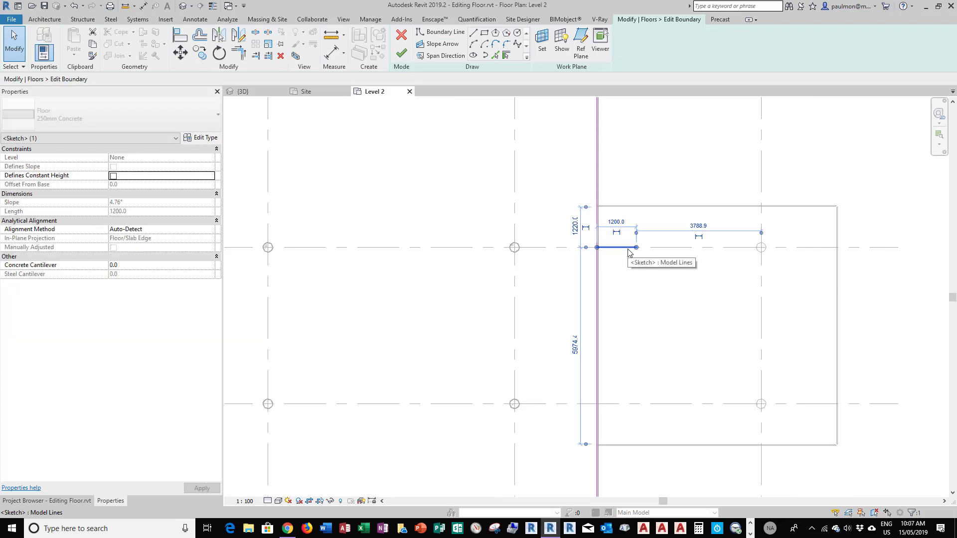
pyautogui.click(200, 53)
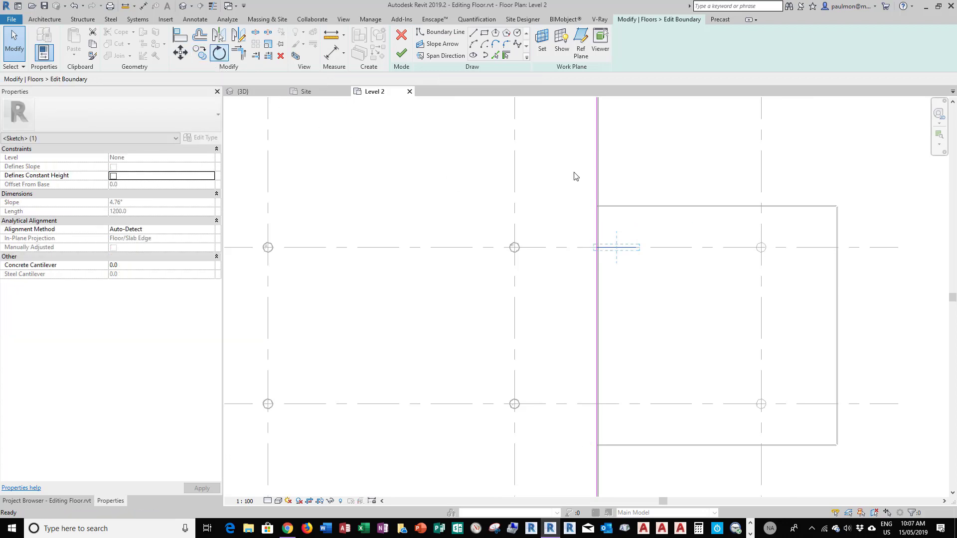
pyautogui.click(598, 248)
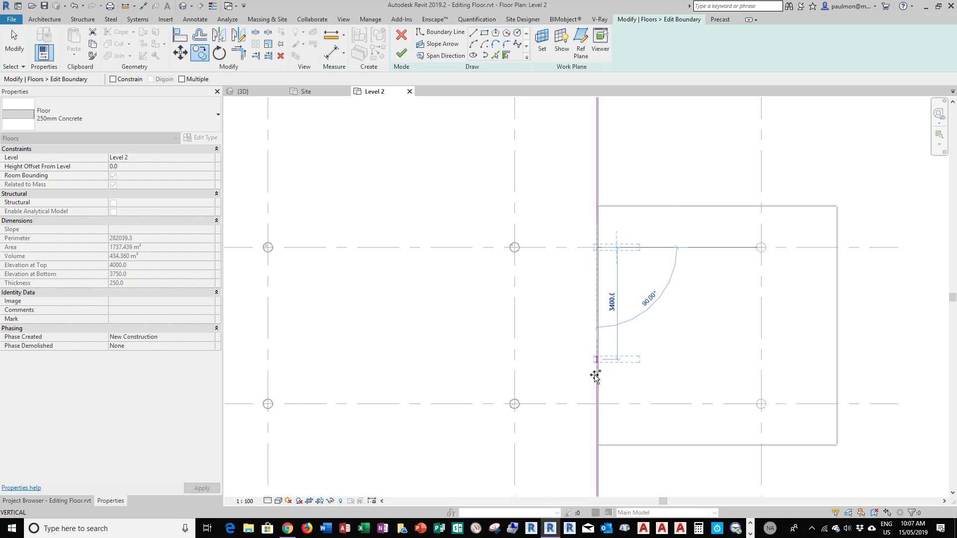
pyautogui.click(597, 404)
pyautogui.click(597, 404)
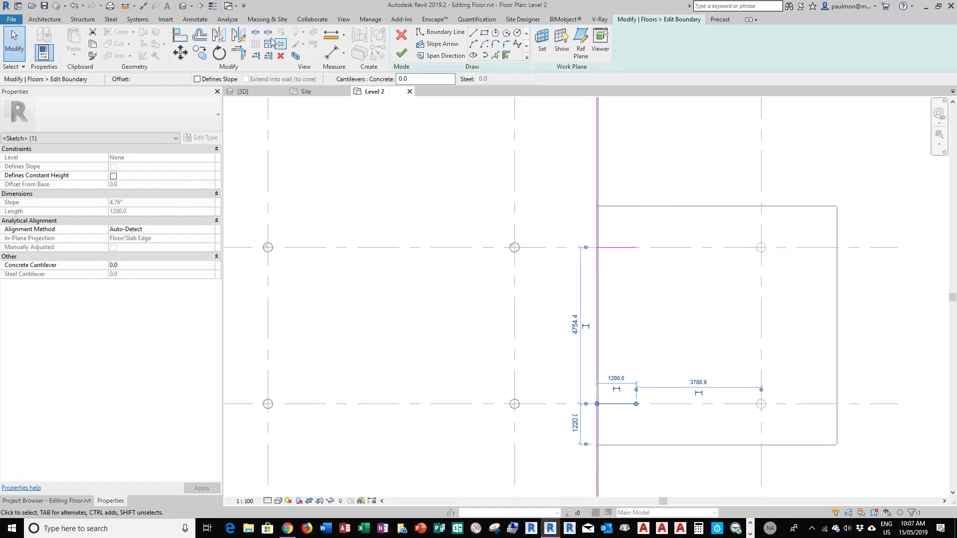
# - Split the floor's inner edge line between grids F and G and trim both parts to corners with the two short lines
pyautogui.click(256, 33)
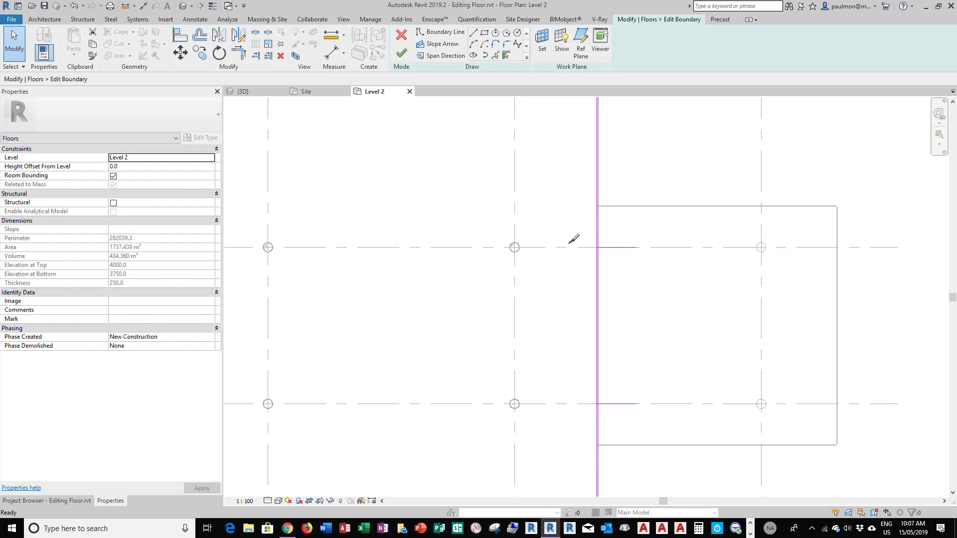
pyautogui.click(598, 324)
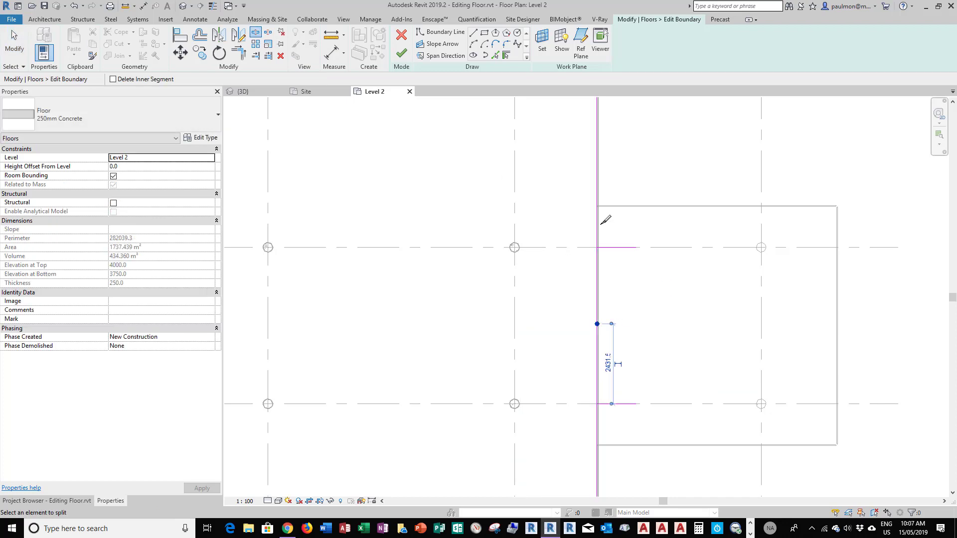
pyautogui.click(242, 54)
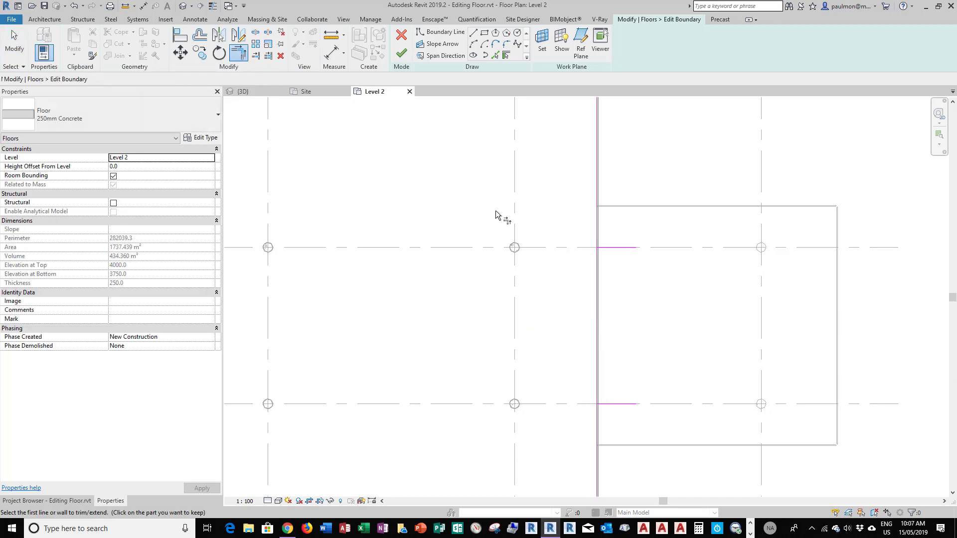
pyautogui.click(596, 225)
pyautogui.click(609, 247)
pyautogui.click(610, 404)
pyautogui.click(597, 418)
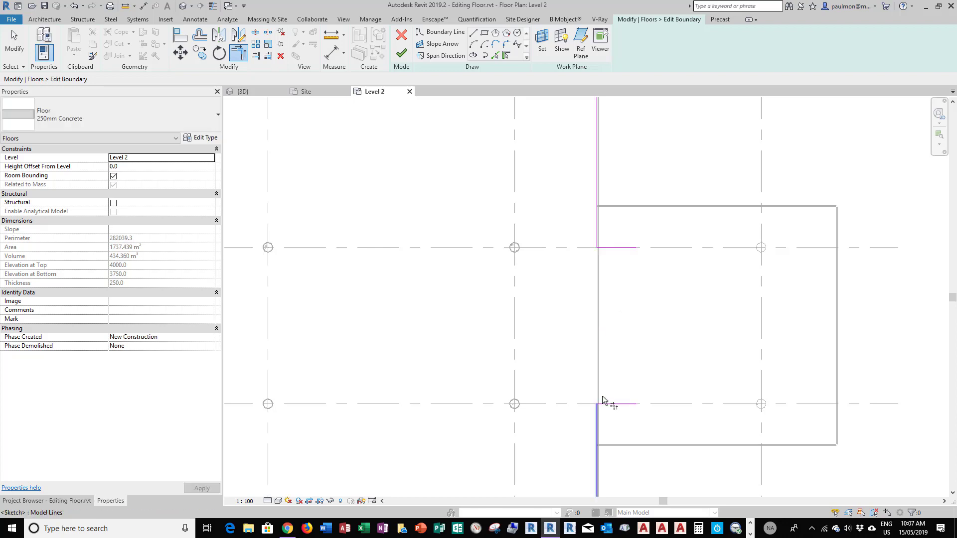
# - Draw an outward-bulging boundary arc with a radius of about 4550 mm between the free ends of the two short lines
pyautogui.click(472, 44)
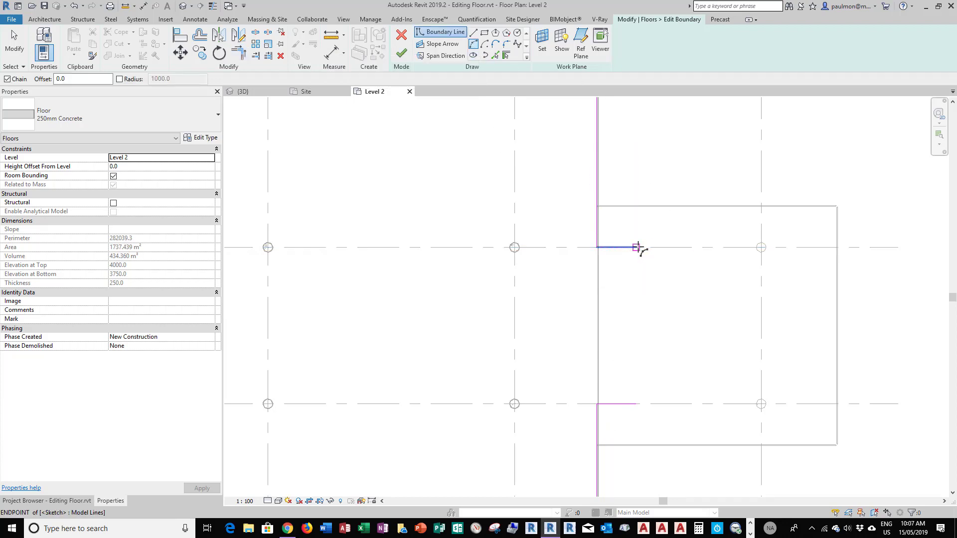
pyautogui.click(638, 247)
pyautogui.click(636, 403)
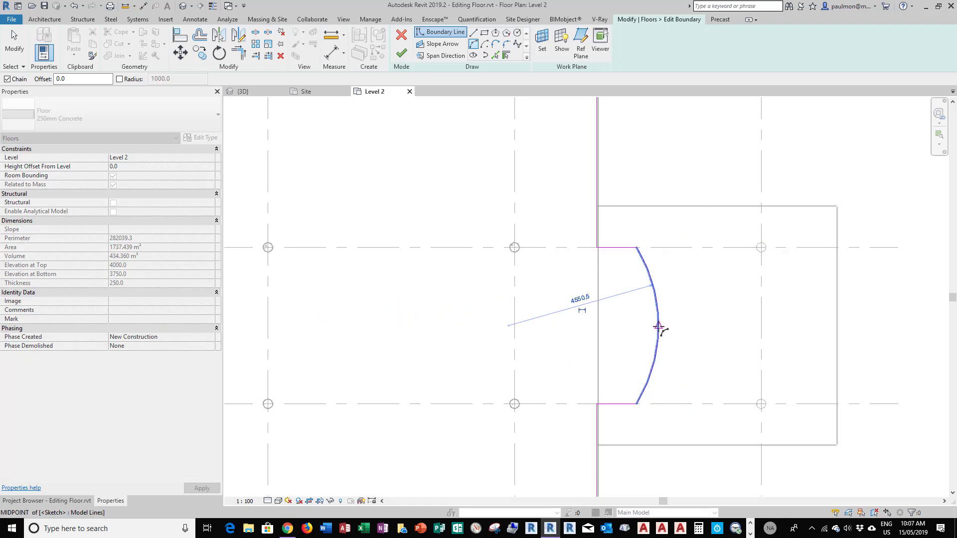
pyautogui.click(658, 328)
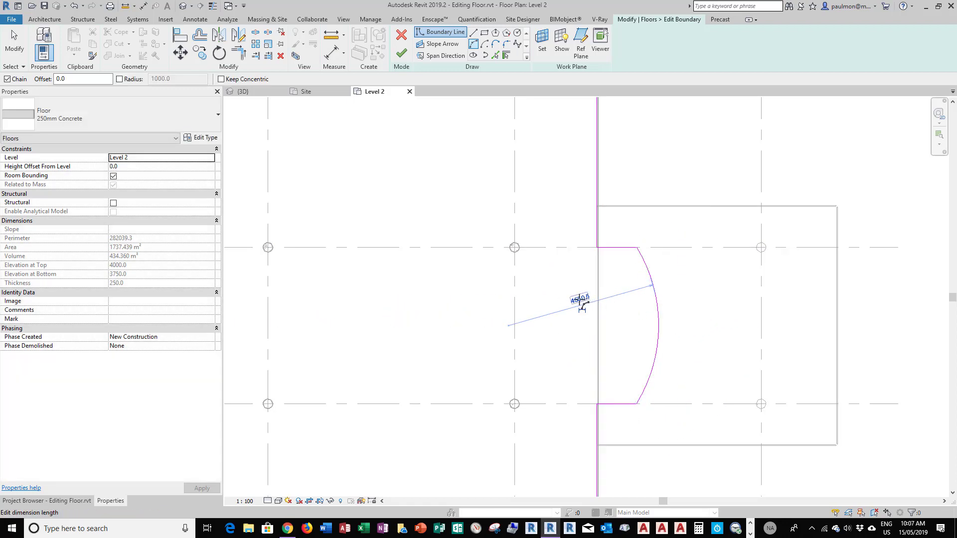
# - Set the boundary arc's radius to 3500 mm and finish the floor boundary edit
pyautogui.click(580, 299)
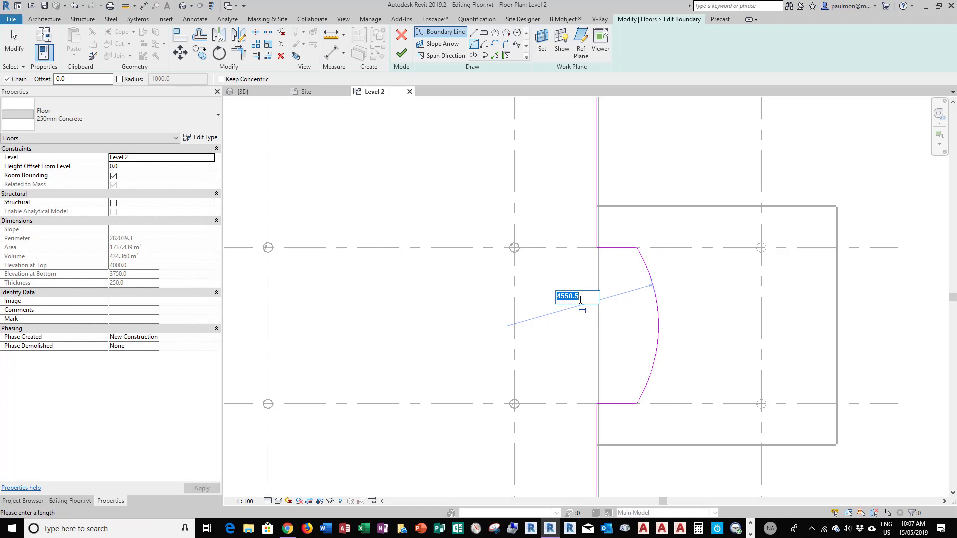
pyautogui.write('3500')
pyautogui.press('Return')
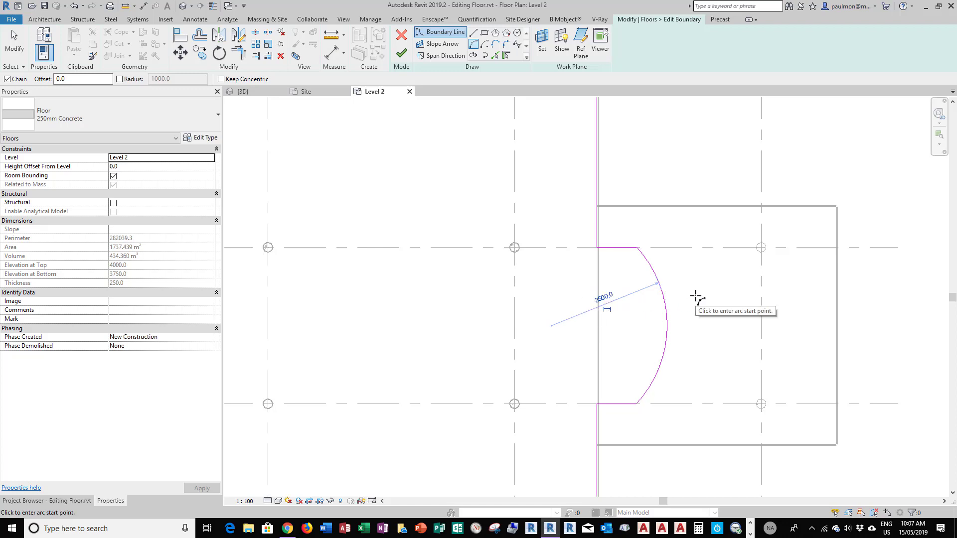
pyautogui.click(400, 56)
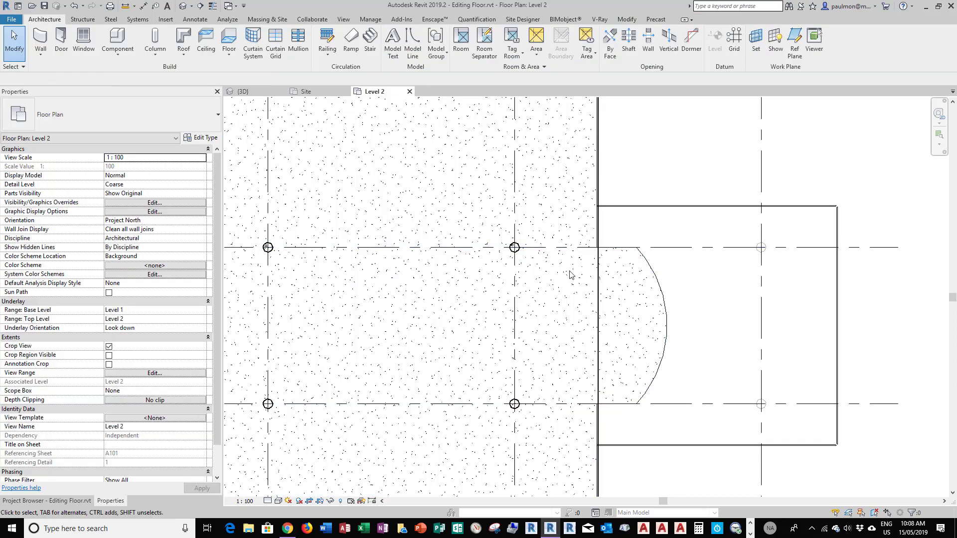
# - Examine the curved floor extension inside the glazed entrance in the default 3D view
pyautogui.scroll(-2, 569, 274)
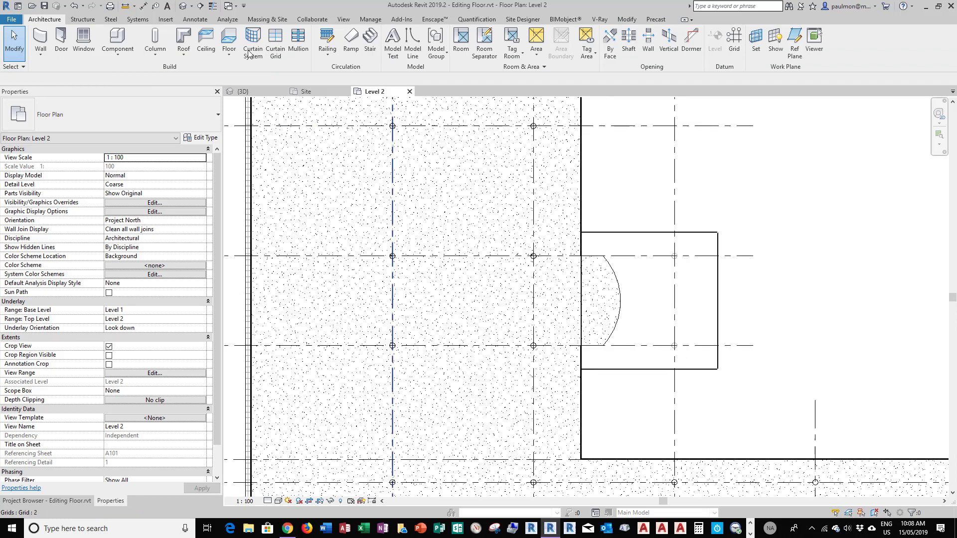
pyautogui.click(183, 6)
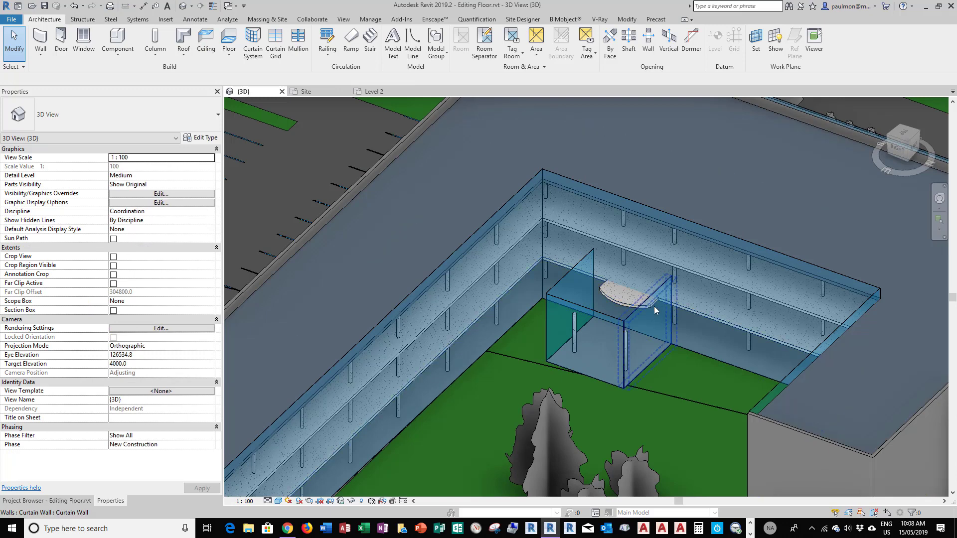
pyautogui.scroll(4, 653, 305)
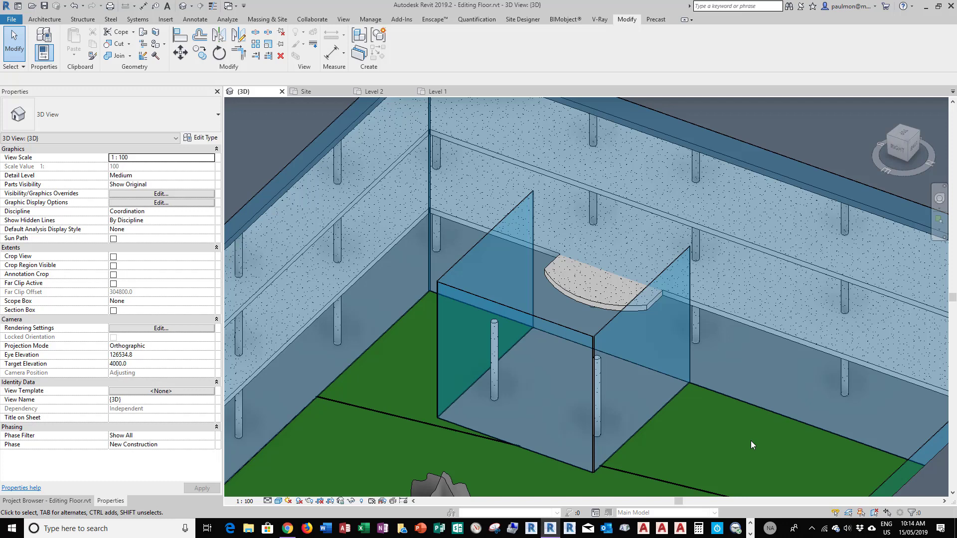
# - Open the Level 2 floor plan and start editing the boundary of the 250mm Concrete floor
pyautogui.click(69, 501)
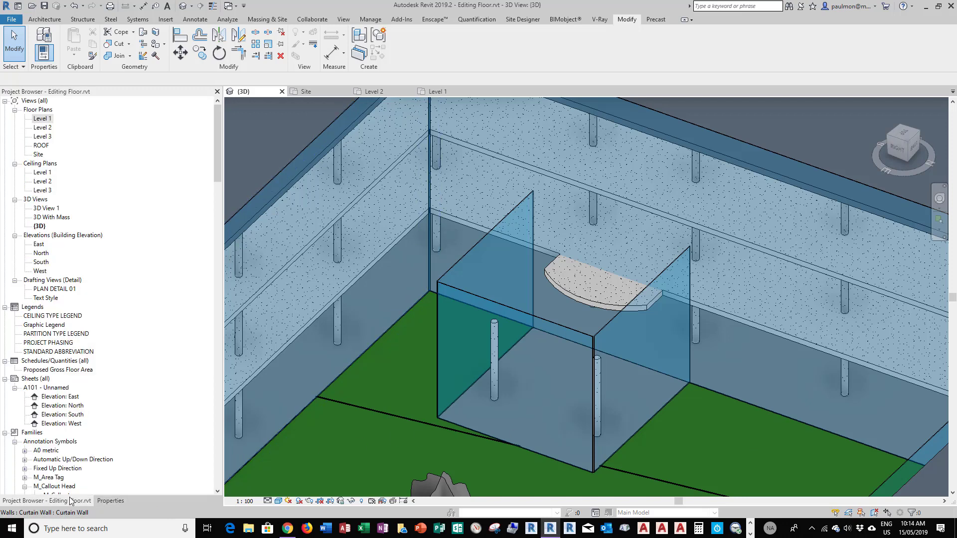
pyautogui.doubleClick(44, 128)
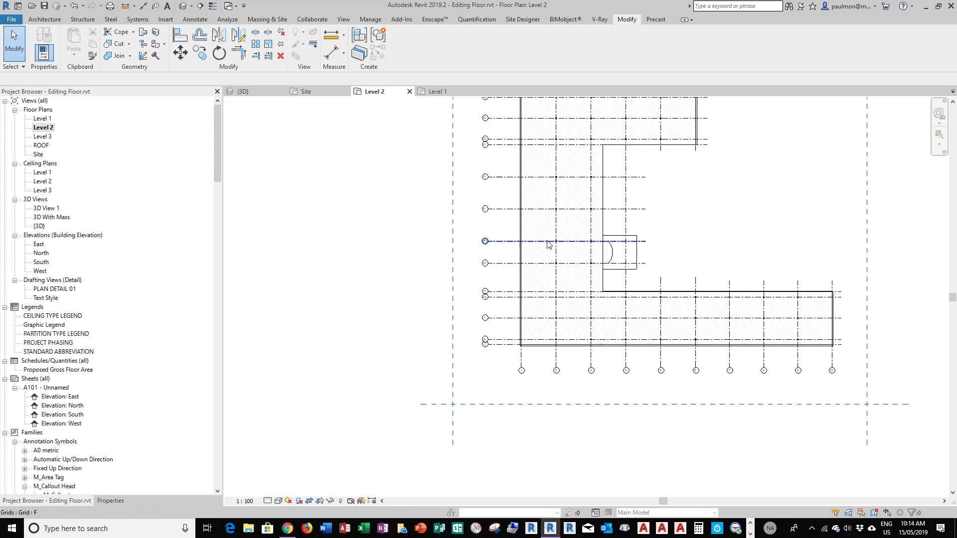
pyautogui.scroll(2, 551, 245)
pyautogui.scroll(2, 663, 255)
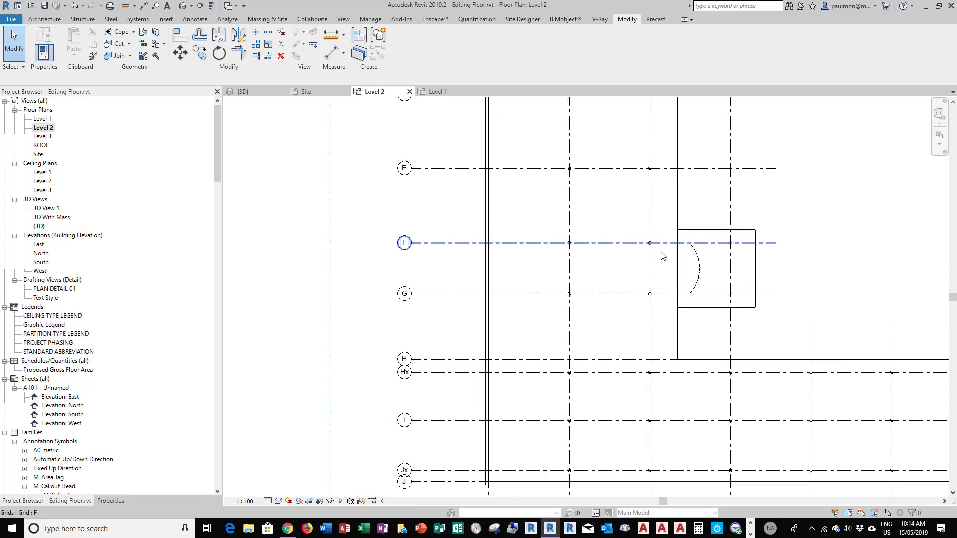
pyautogui.click(700, 266)
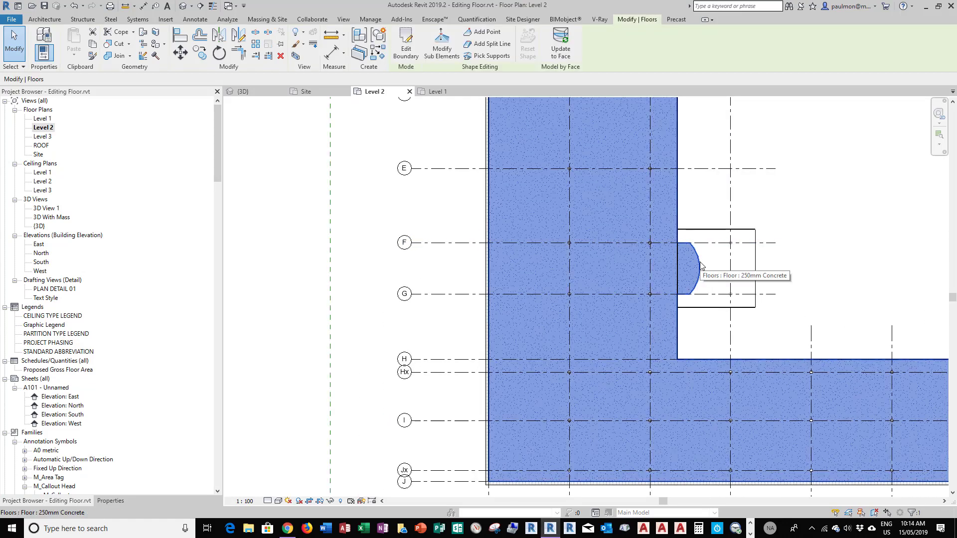
pyautogui.scroll(-2, 373, 266)
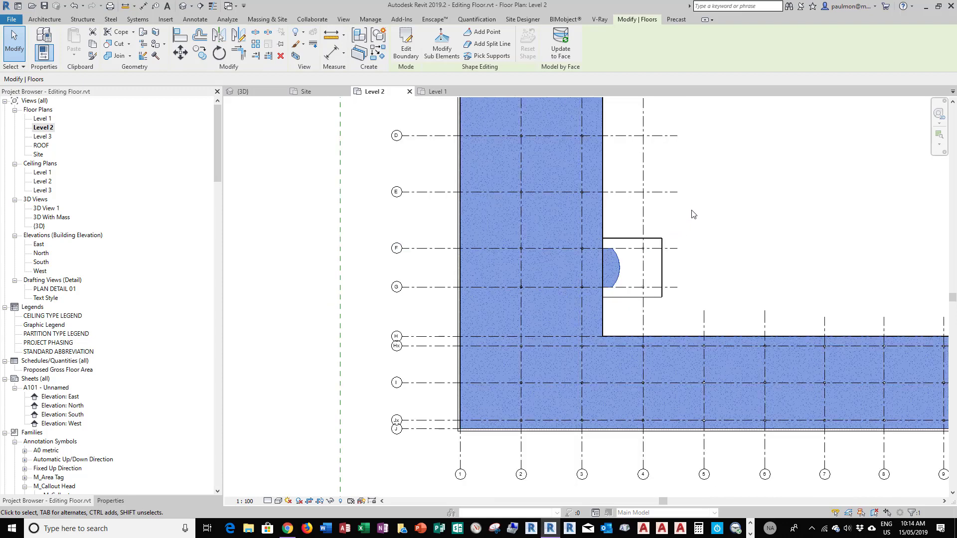
pyautogui.click(407, 52)
pyautogui.scroll(-2, 512, 331)
pyautogui.scroll(-1, 512, 330)
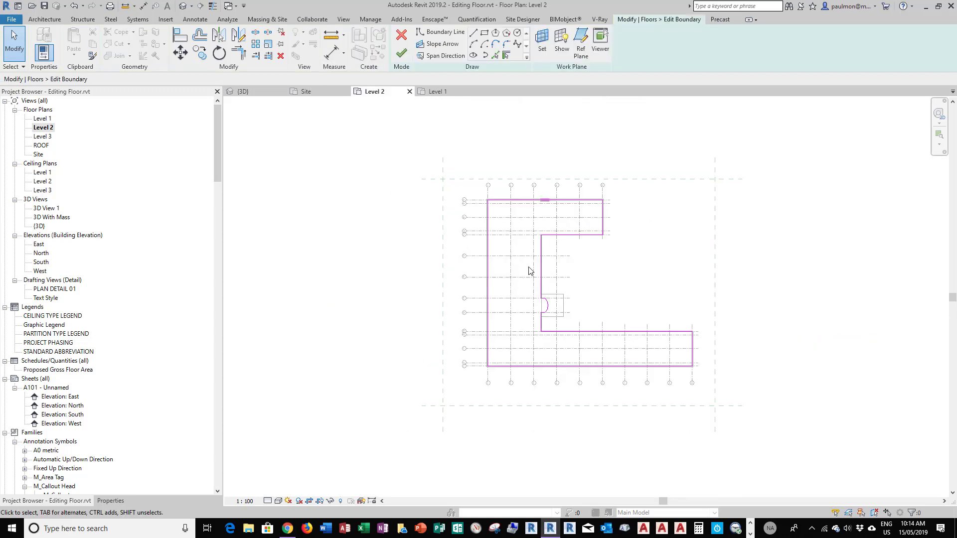
pyautogui.scroll(2, 517, 259)
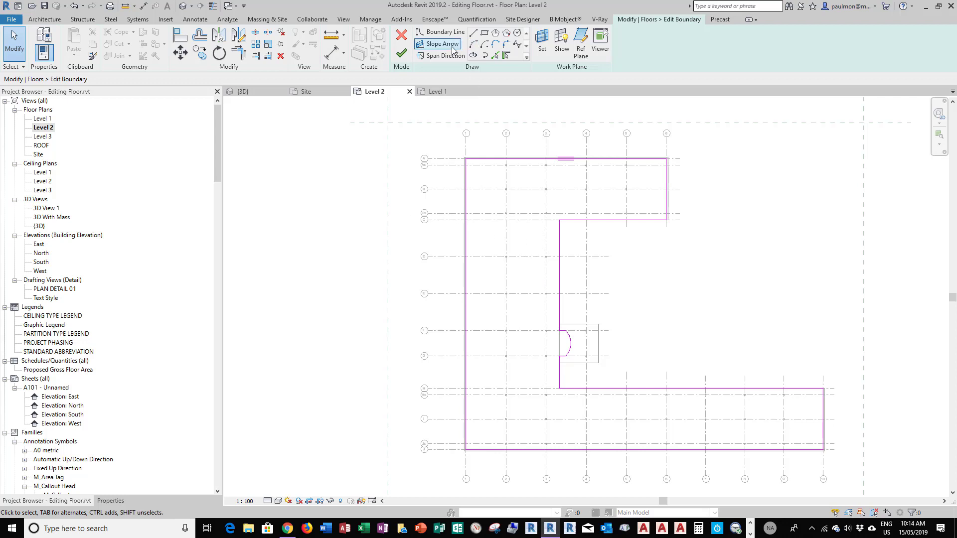
# - Draw a vertical boundary line offset 610 mm from grid 3, away from the inner edge, from just above grid Cx to between grids D and E
pyautogui.click(473, 33)
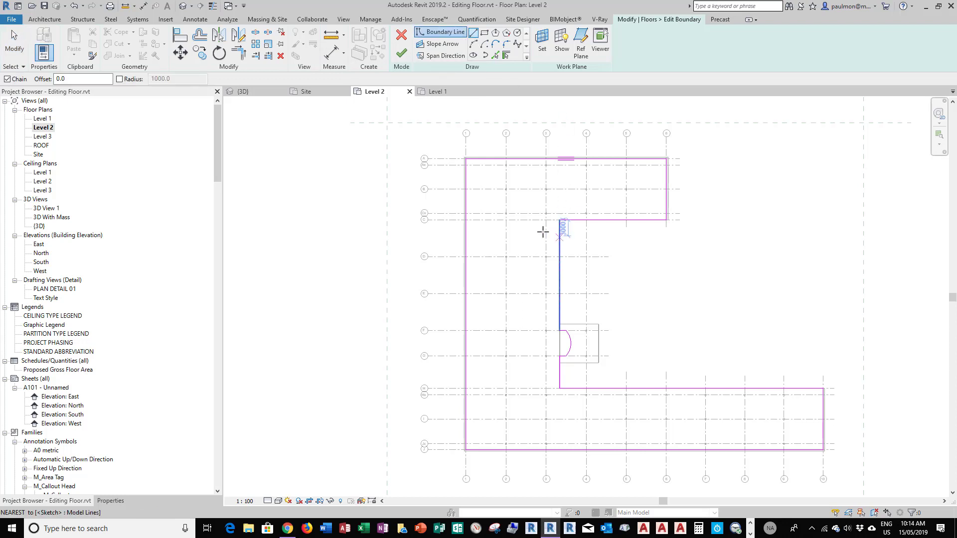
pyautogui.scroll(4, 537, 237)
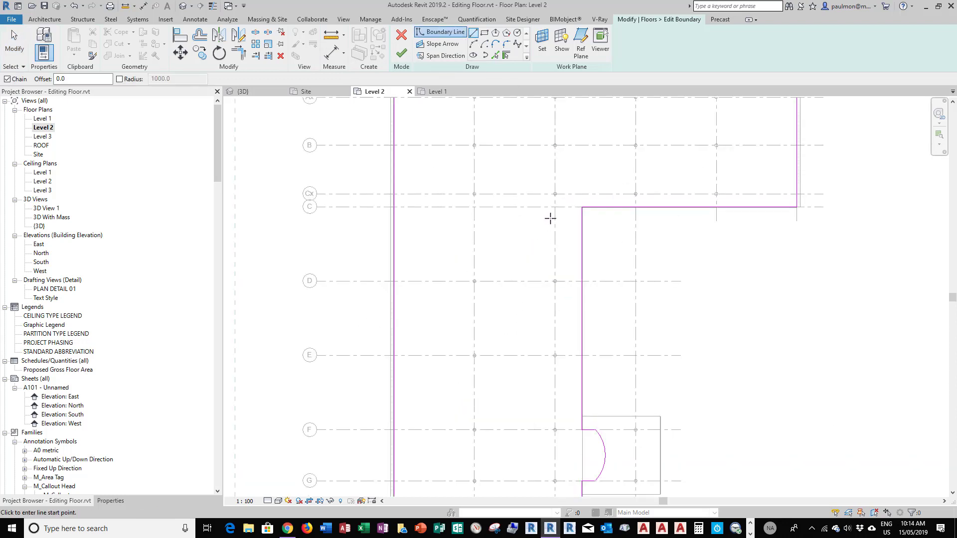
pyautogui.doubleClick(58, 79)
pyautogui.click(555, 181)
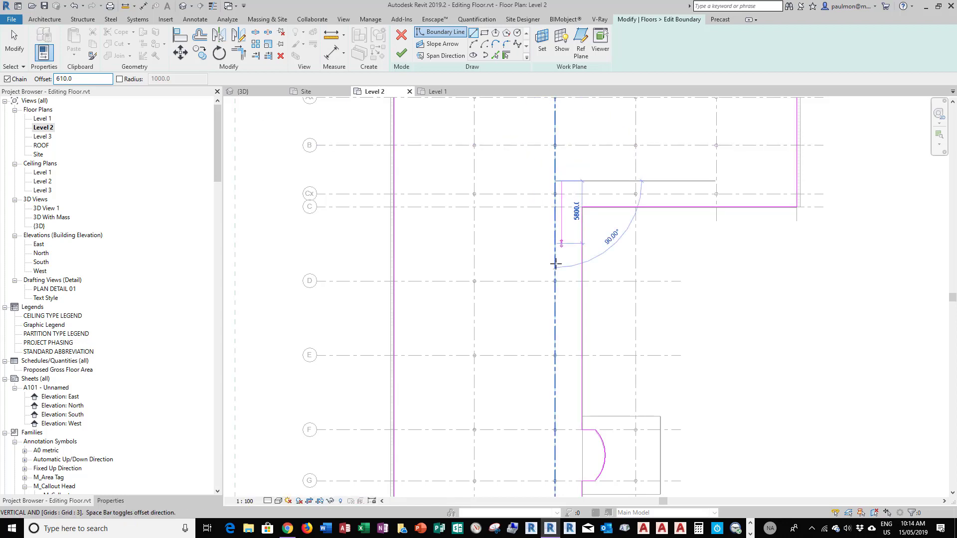
pyautogui.press('space')
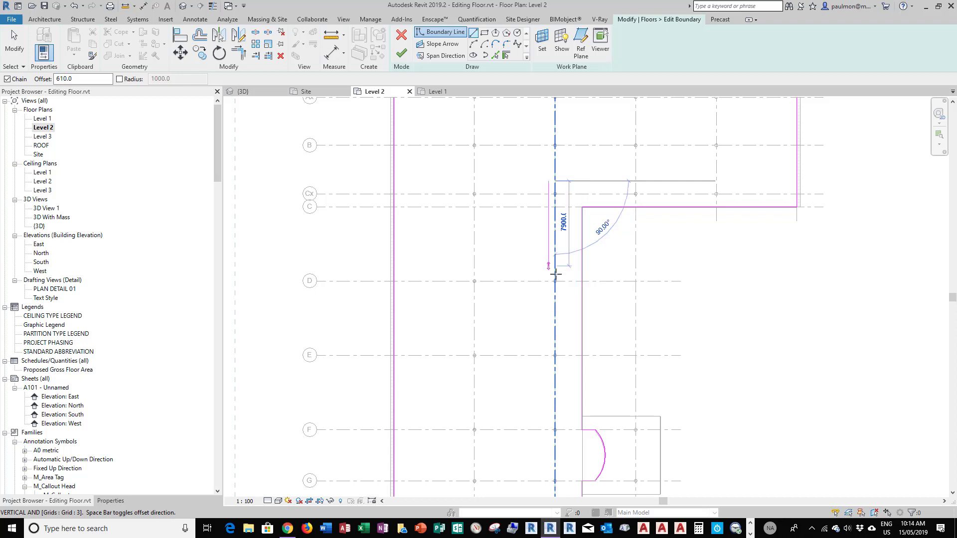
pyautogui.click(550, 327)
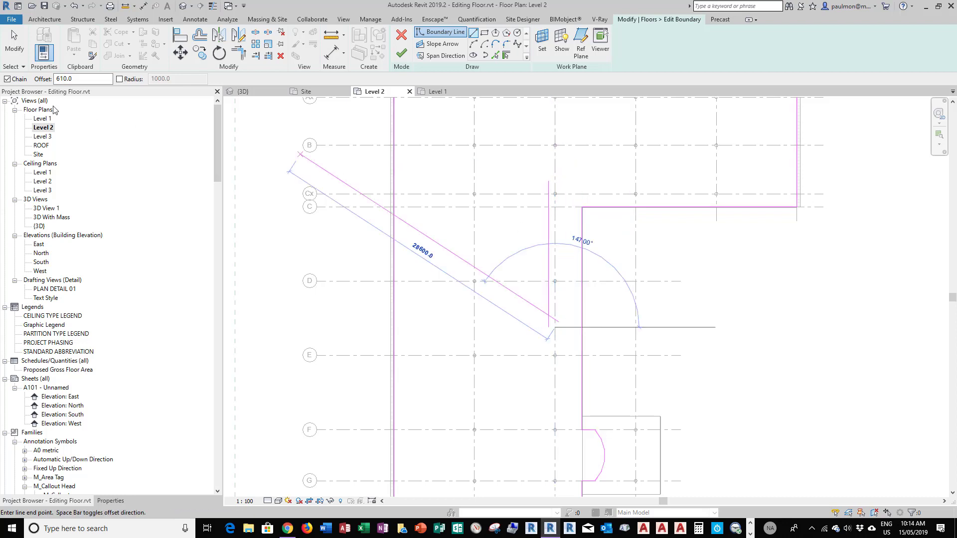
pyautogui.click(14, 43)
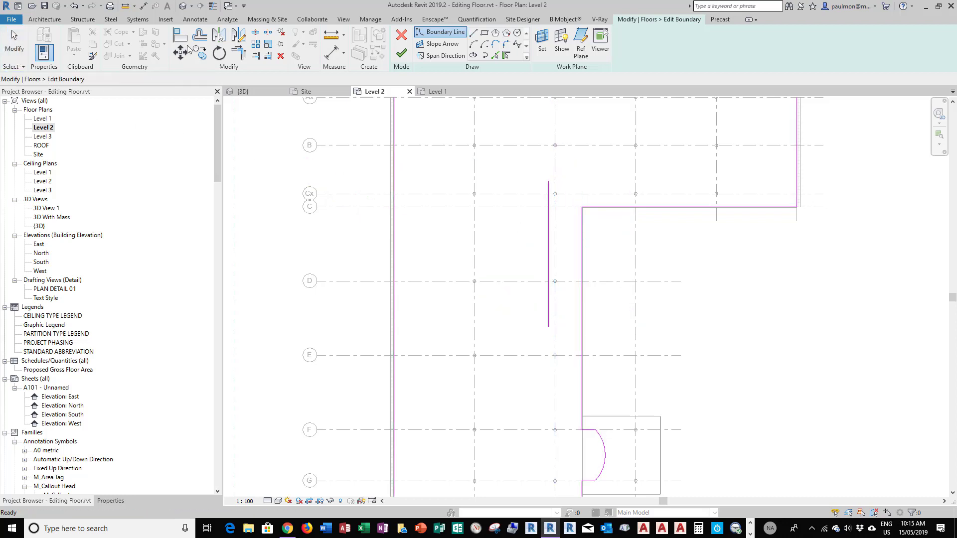
# - Draw a short horizontal boundary line with no offset across the new vertical line, just below grid C
pyautogui.click(473, 32)
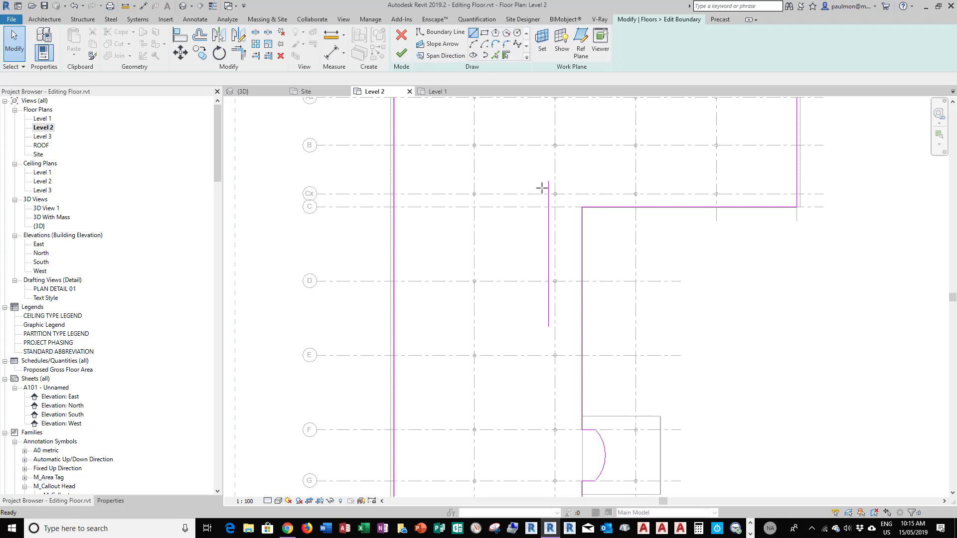
pyautogui.click(567, 214)
pyautogui.click(510, 215)
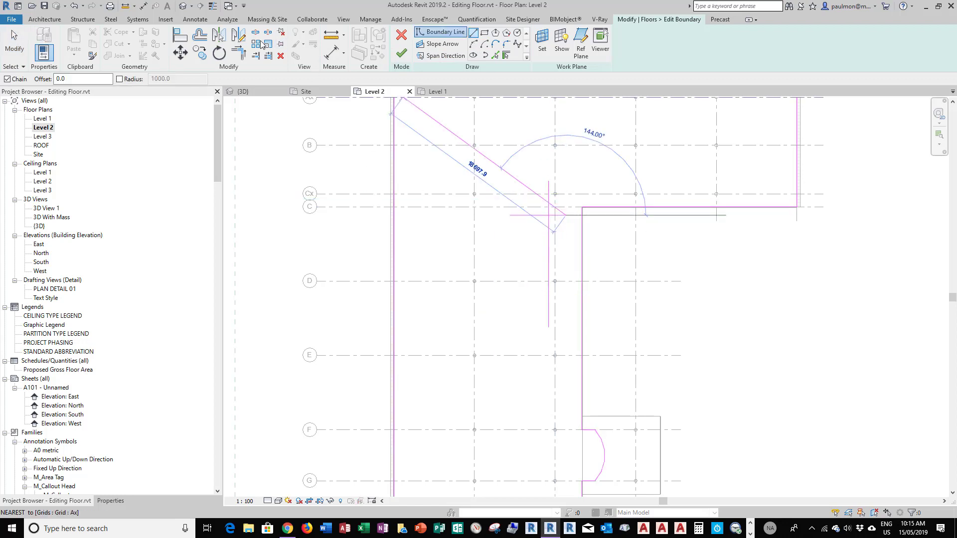
pyautogui.press('Escape')
pyautogui.press('Escape')
# - Offset a copy of the short horizontal line 8000 mm down toward grid E
pyautogui.click(200, 35)
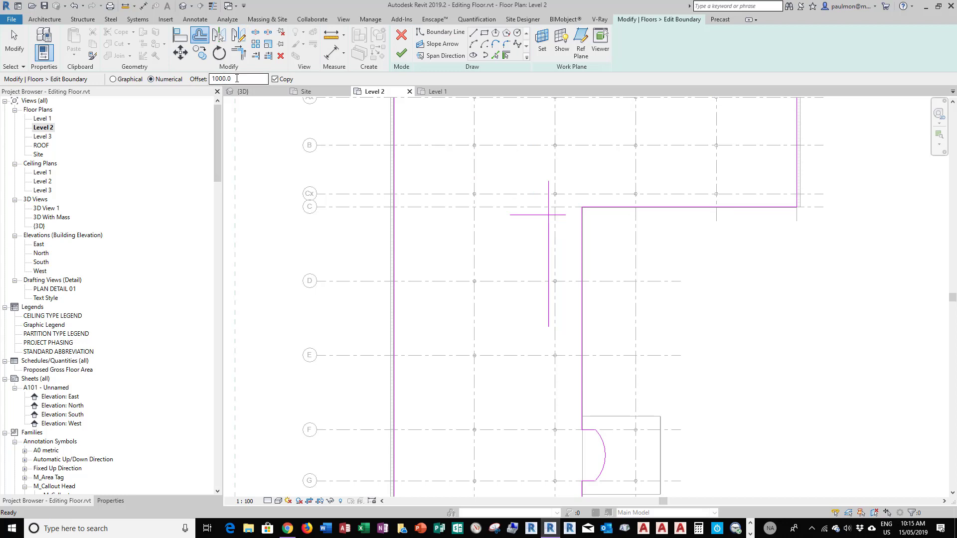
pyautogui.moveTo(259, 79); pyautogui.dragTo(207, 78)
pyautogui.click(211, 79)
pyautogui.write('8')
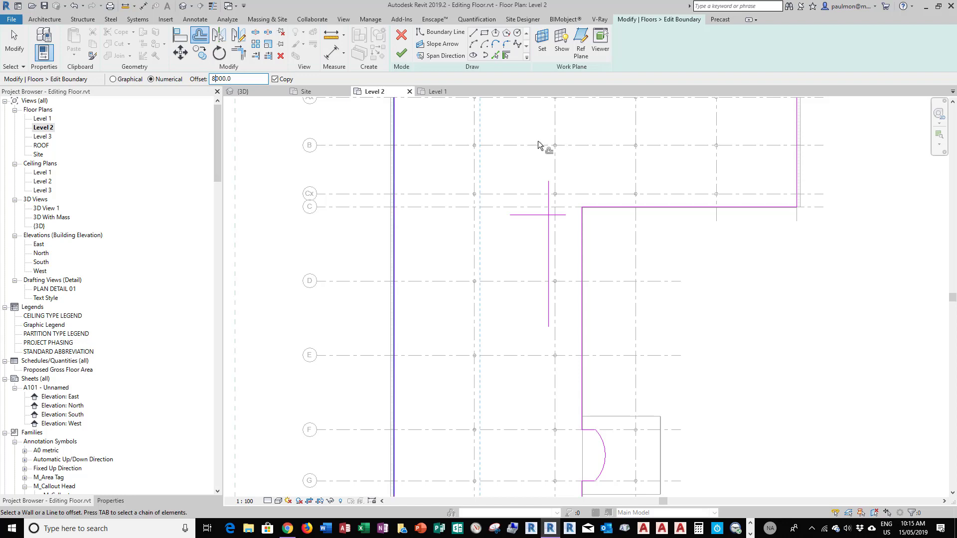
pyautogui.click(532, 221)
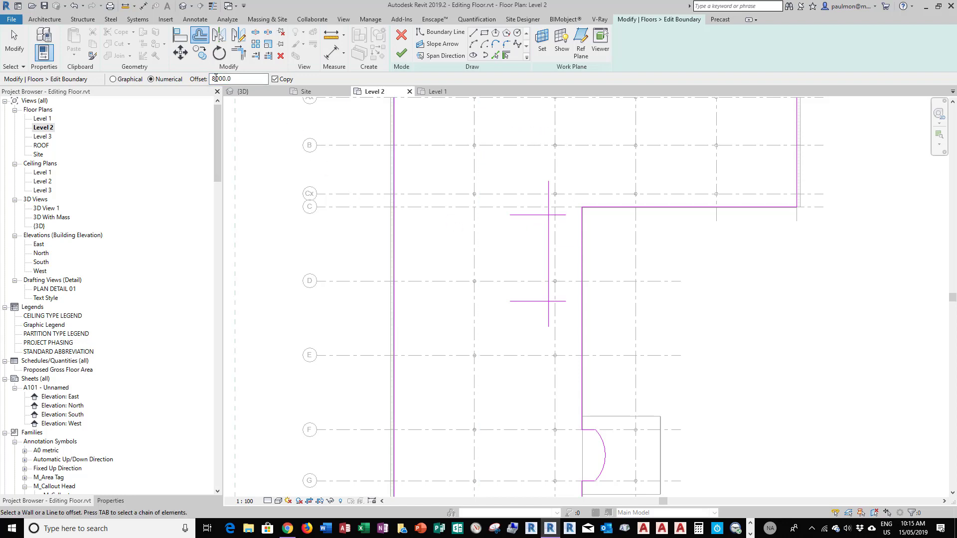
# - Offset a copy of the vertical line 2000 mm toward grid 2
pyautogui.moveTo(216, 79); pyautogui.dragTo(209, 79)
pyautogui.write('2')
pyautogui.click(547, 243)
# - Trim the four crossing lines to corners to form a closed rectangular opening and finish the floor boundary edit
pyautogui.click(238, 52)
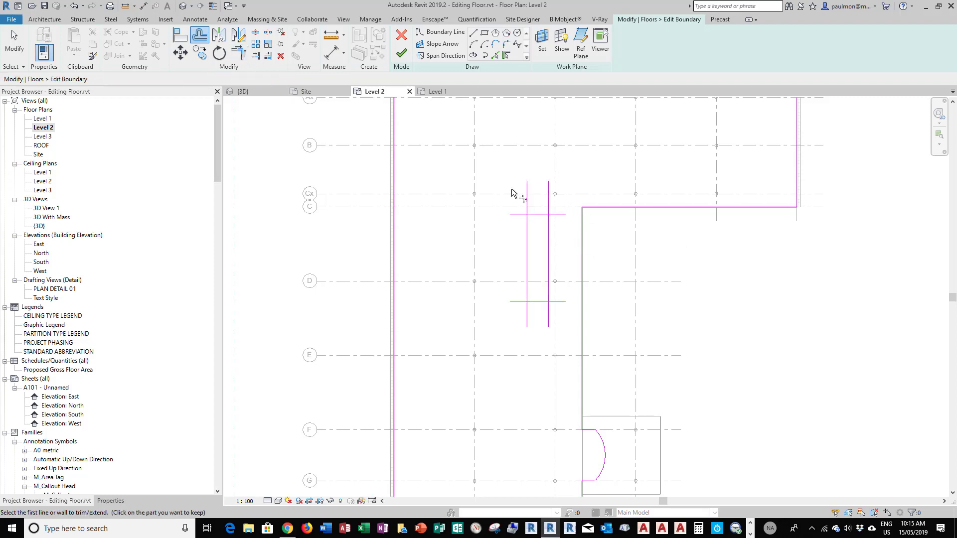
pyautogui.click(538, 215)
pyautogui.click(528, 227)
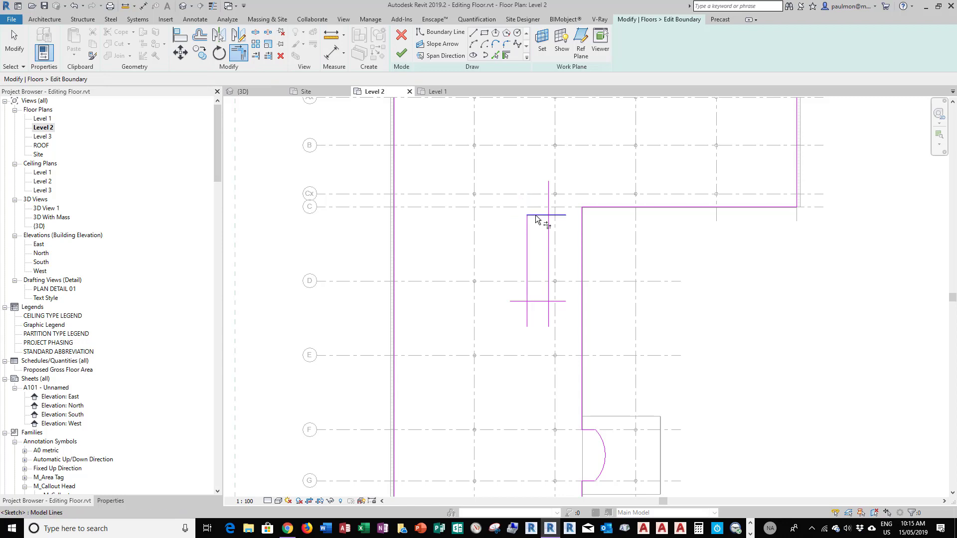
pyautogui.click(539, 215)
pyautogui.click(549, 245)
pyautogui.click(548, 269)
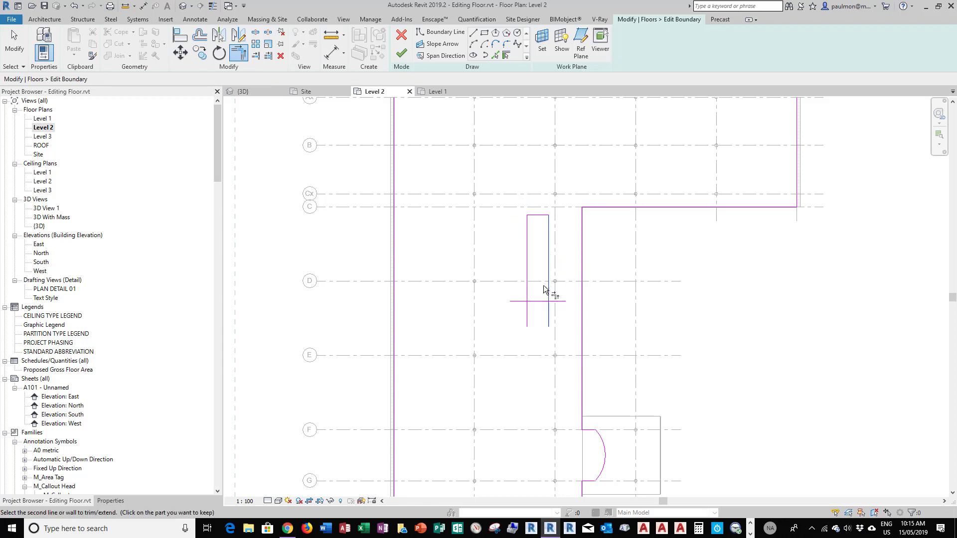
pyautogui.click(541, 301)
pyautogui.click(534, 300)
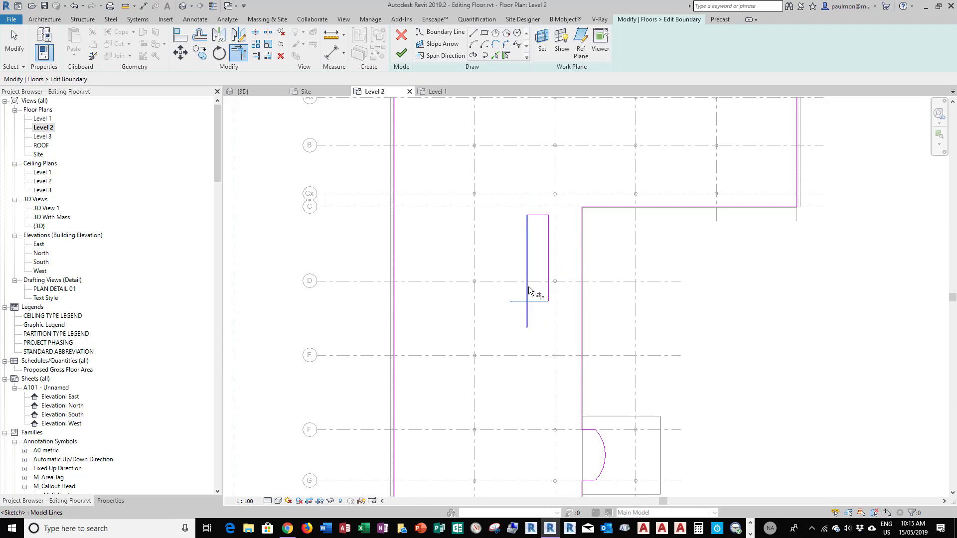
pyautogui.click(527, 292)
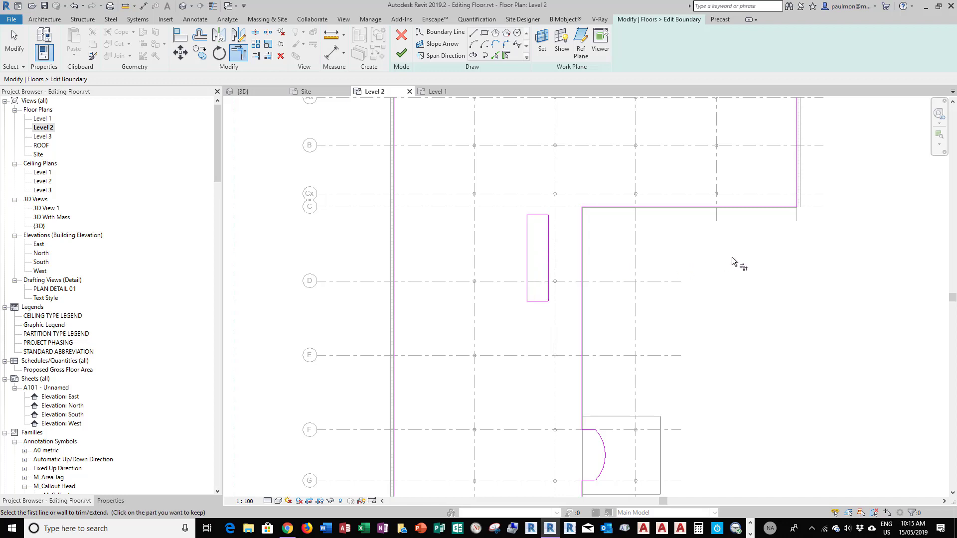
pyautogui.click(401, 52)
pyautogui.click(745, 298)
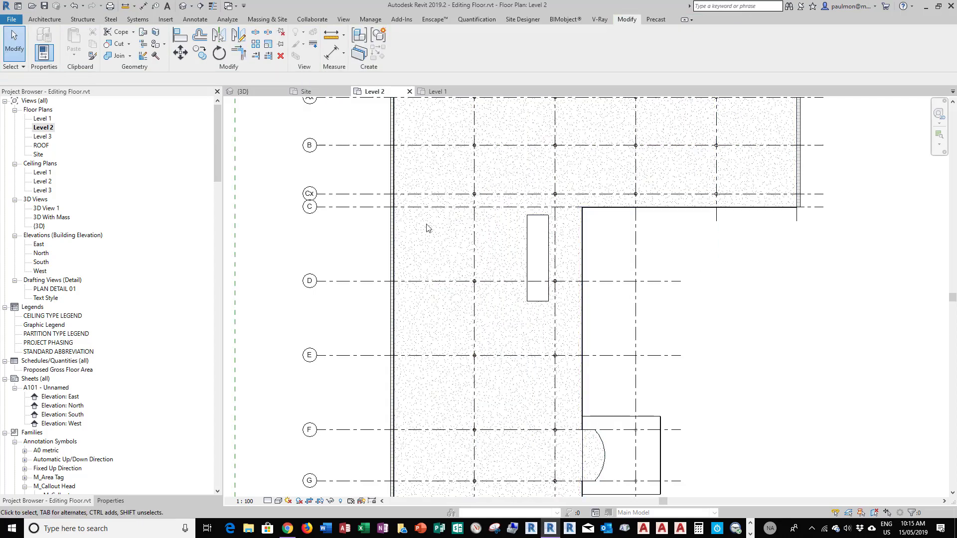
# - Temporarily isolate the Level 2 concrete floor in the default 3D view to examine its rectangular opening
pyautogui.click(183, 6)
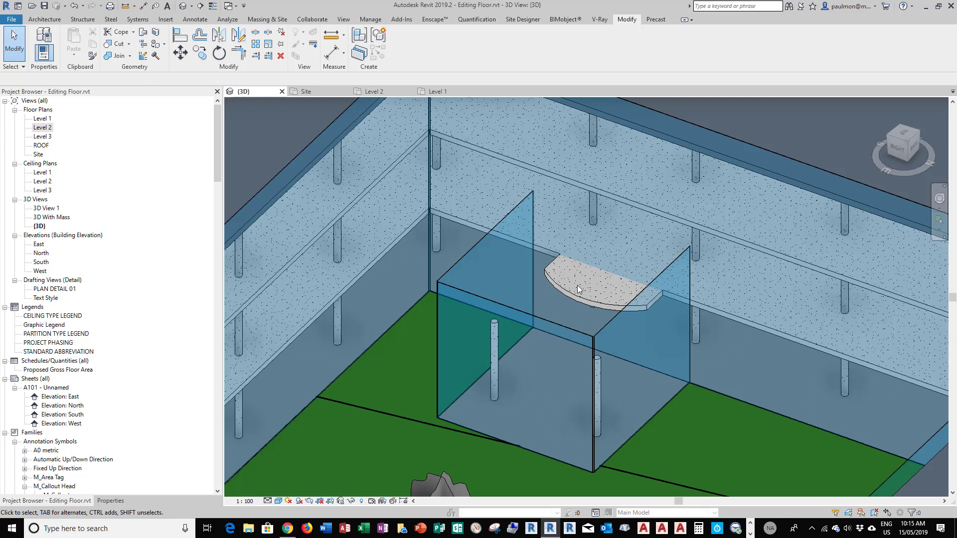
pyautogui.scroll(-5, 578, 289)
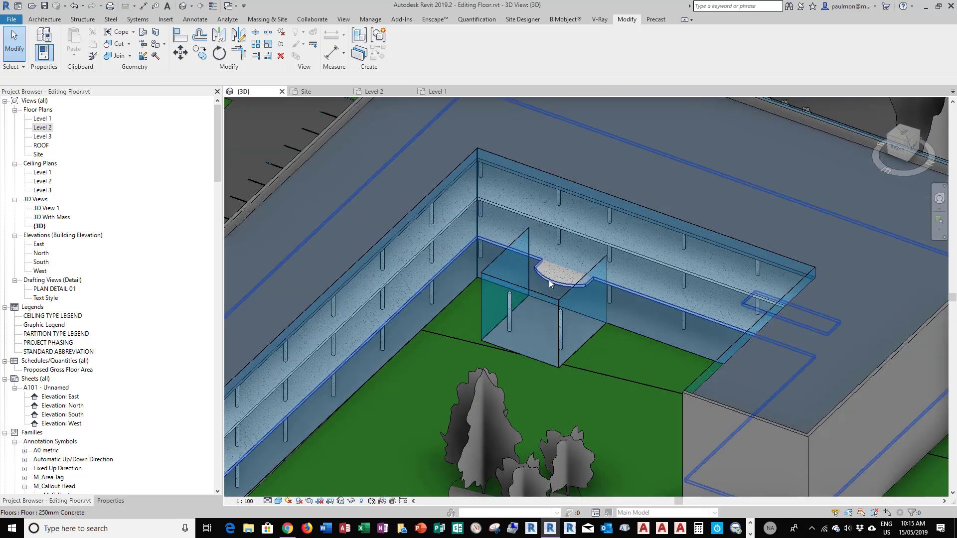
pyautogui.click(549, 283)
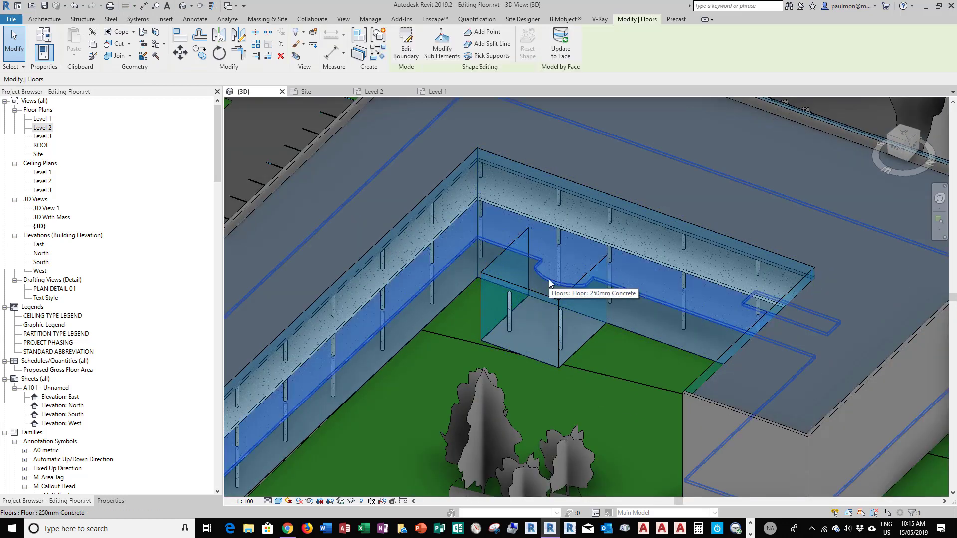
pyautogui.click(351, 501)
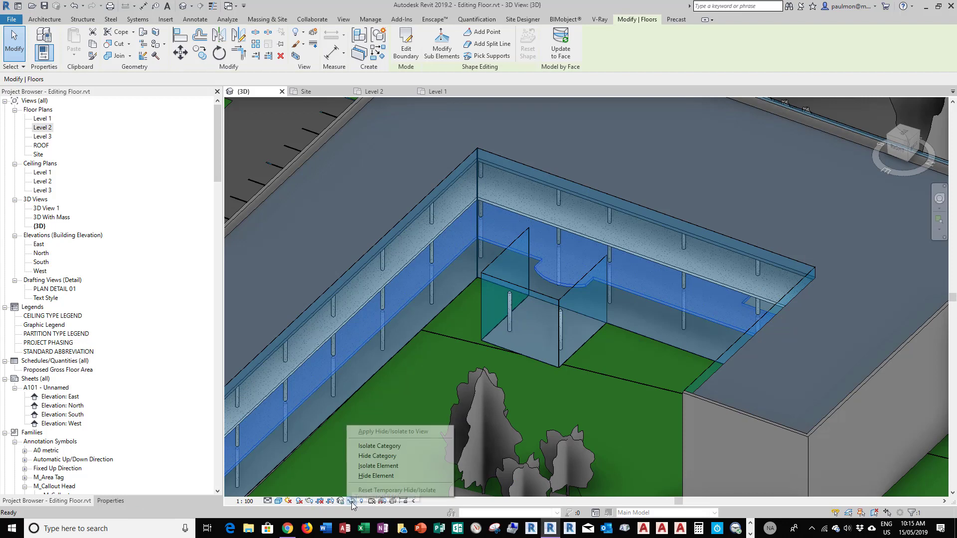
pyautogui.click(379, 466)
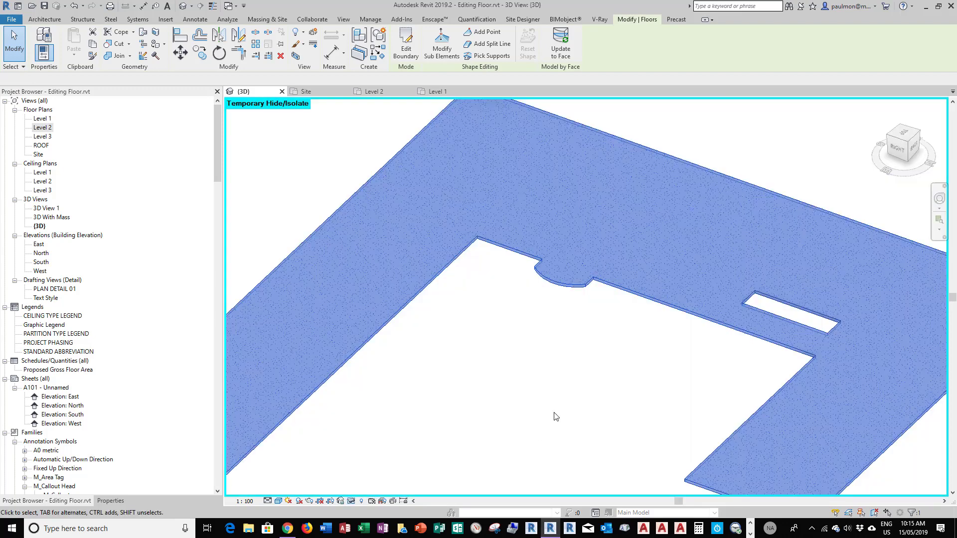
pyautogui.click(554, 415)
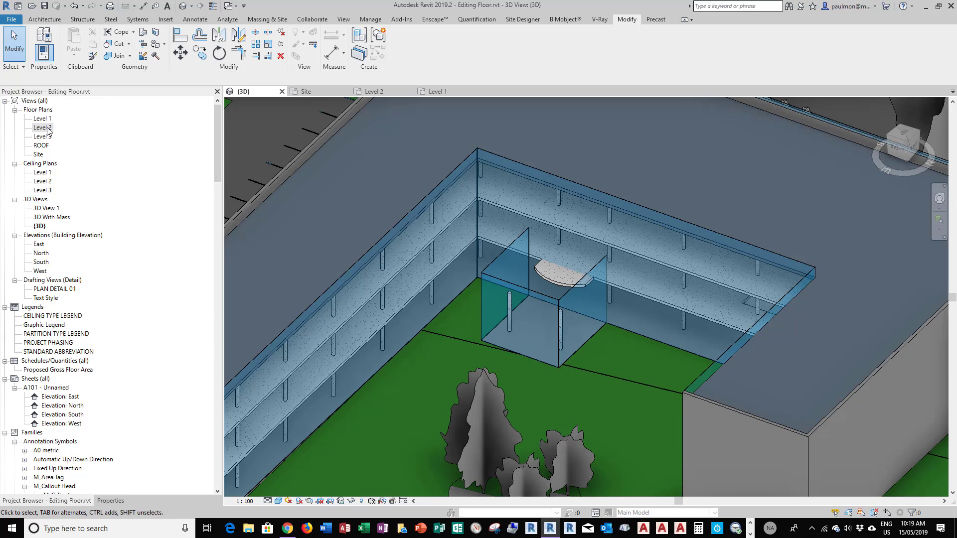
# - In the Level 2 floor plan, draw two vertical reference planes along the rectangular opening's long edges, extending down to between grids G and H
pyautogui.doubleClick(43, 128)
pyautogui.scroll(-3, 558, 244)
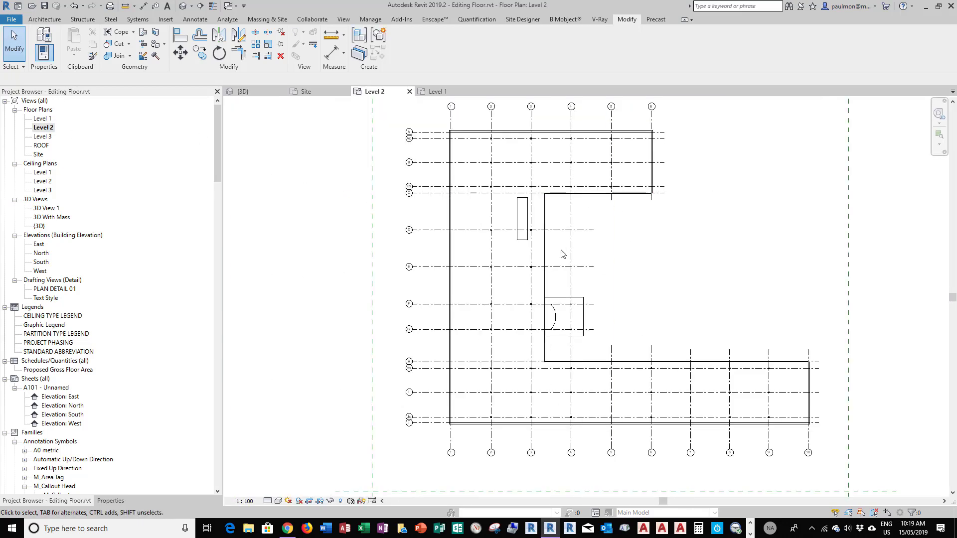
pyautogui.scroll(1, 519, 251)
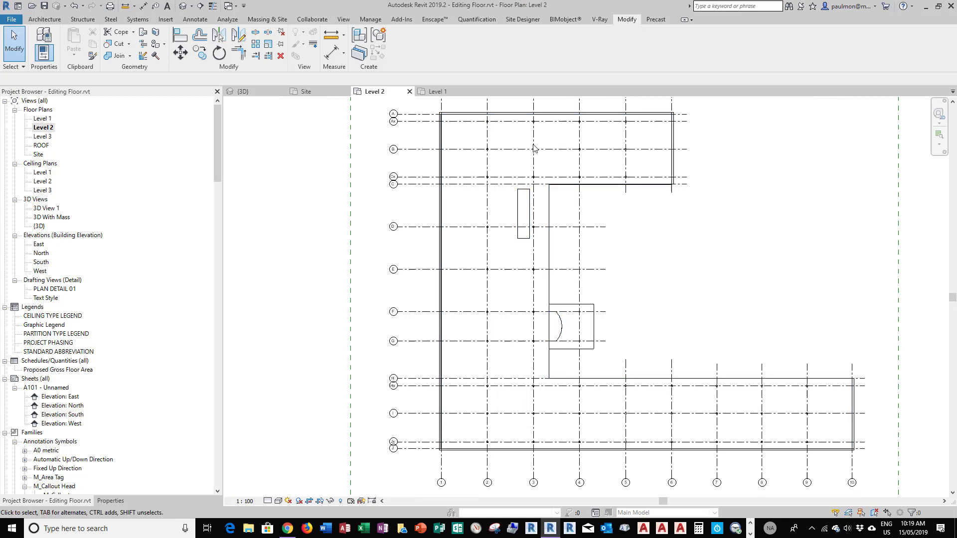
pyautogui.click(55, 19)
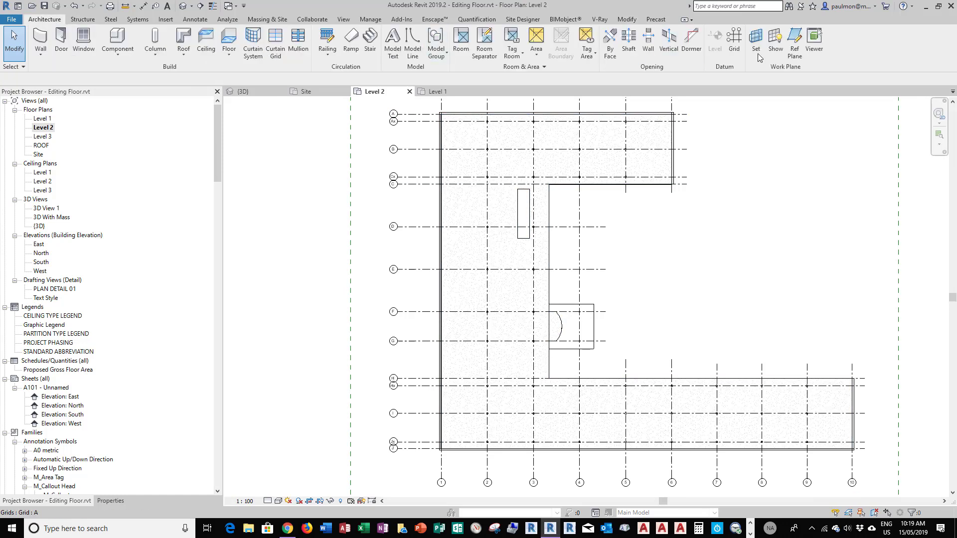
pyautogui.click(794, 42)
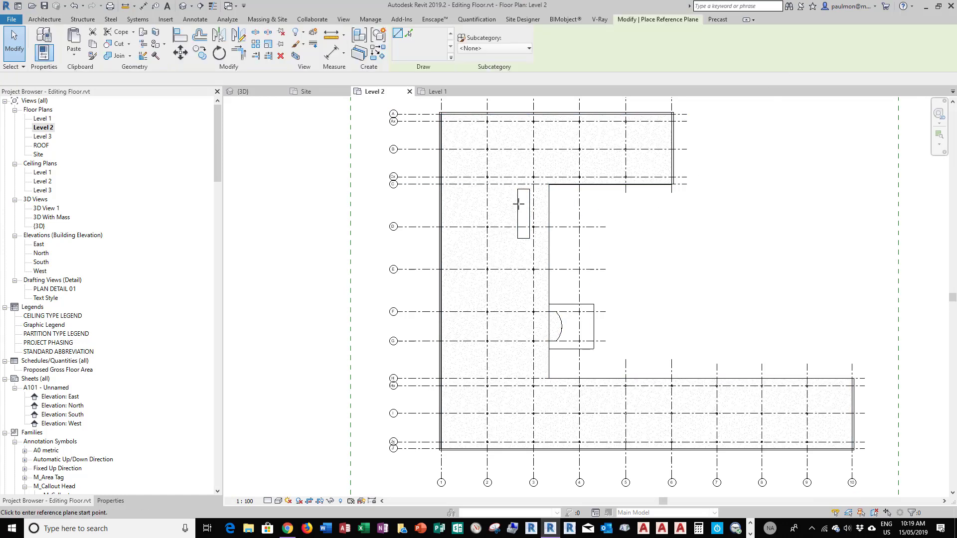
pyautogui.click(518, 190)
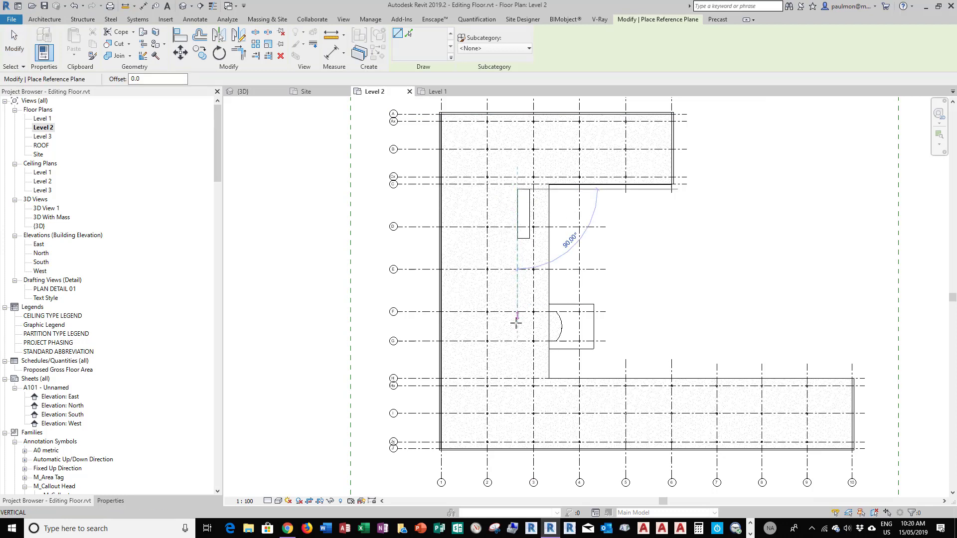
pyautogui.click(517, 358)
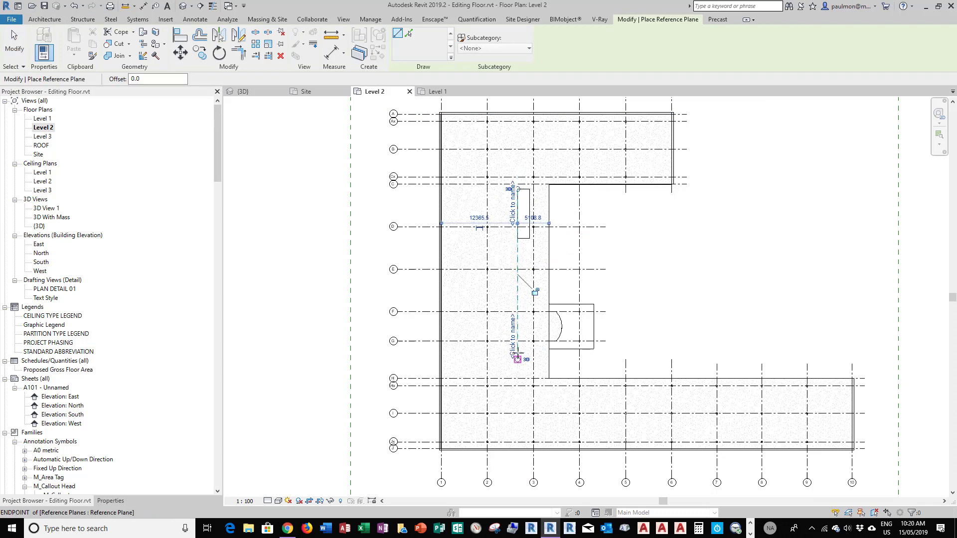
pyautogui.click(530, 189)
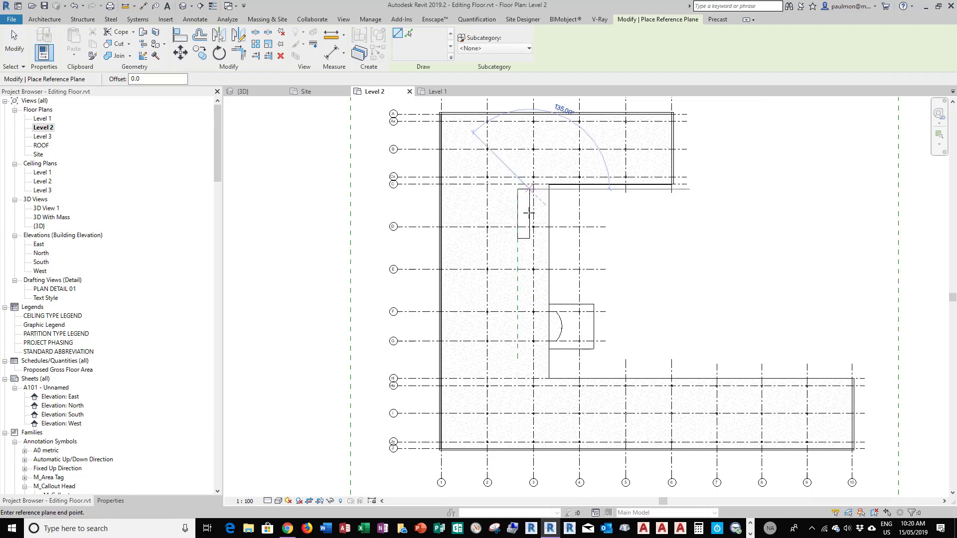
pyautogui.click(529, 359)
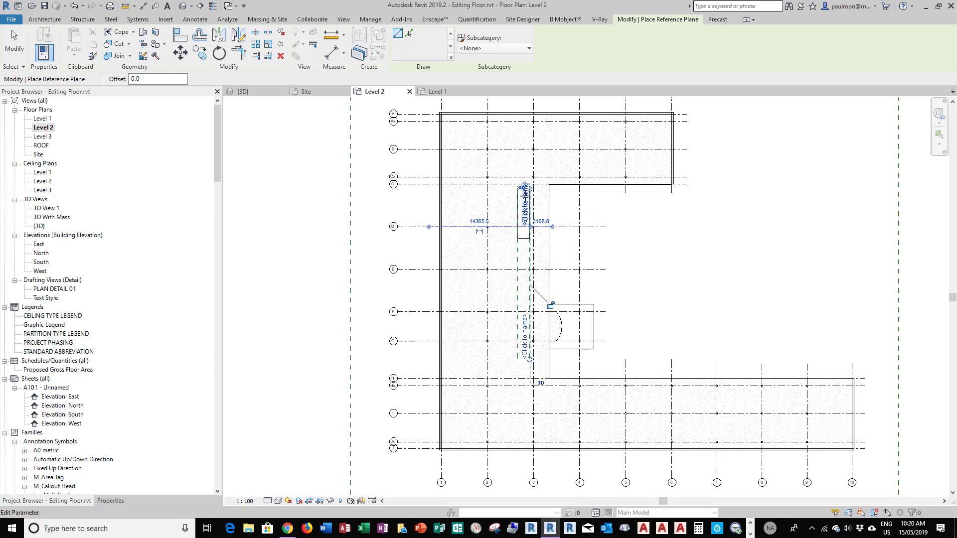
# - Draw two short horizontal reference planes along the upper and lower edges of the rectangular opening, extending past grid 3
pyautogui.scroll(4, 525, 198)
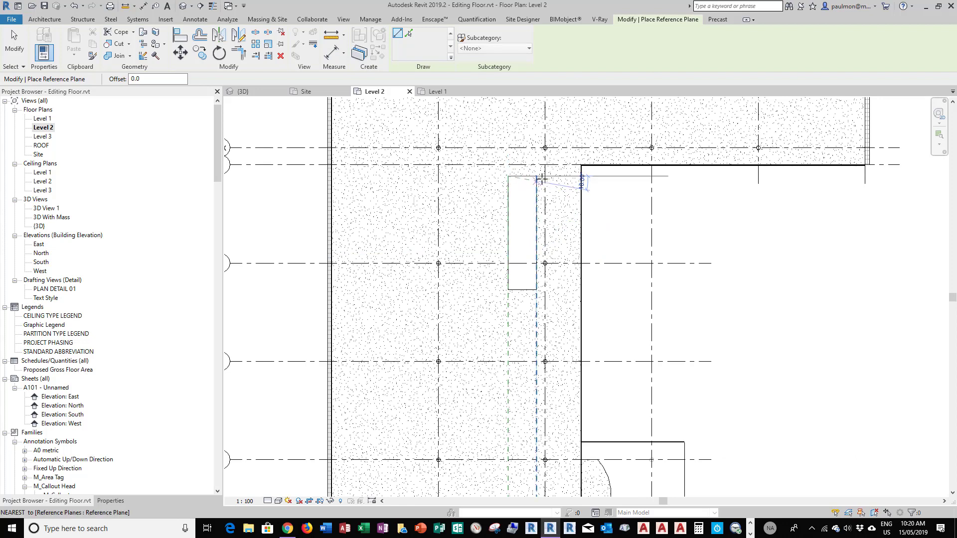
pyautogui.click(558, 176)
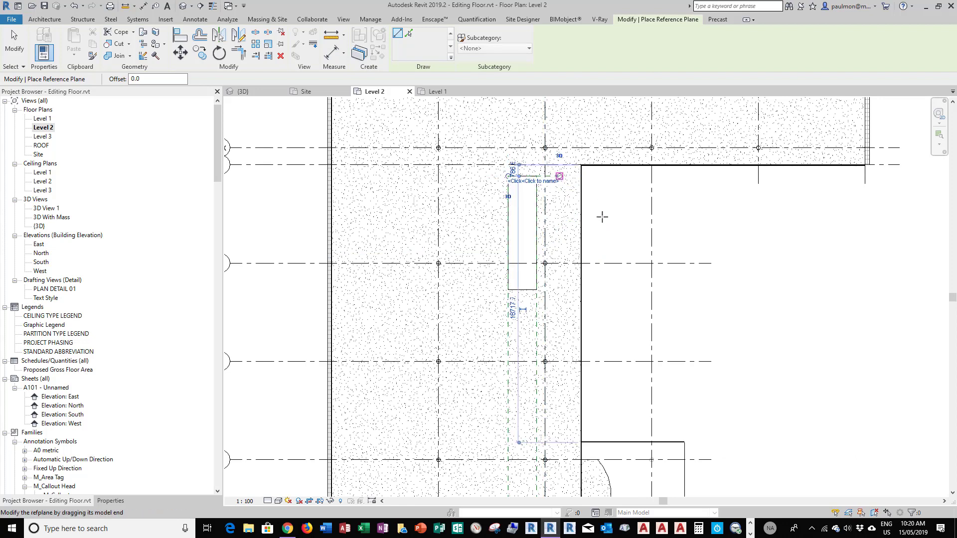
pyautogui.click(507, 289)
pyautogui.click(562, 289)
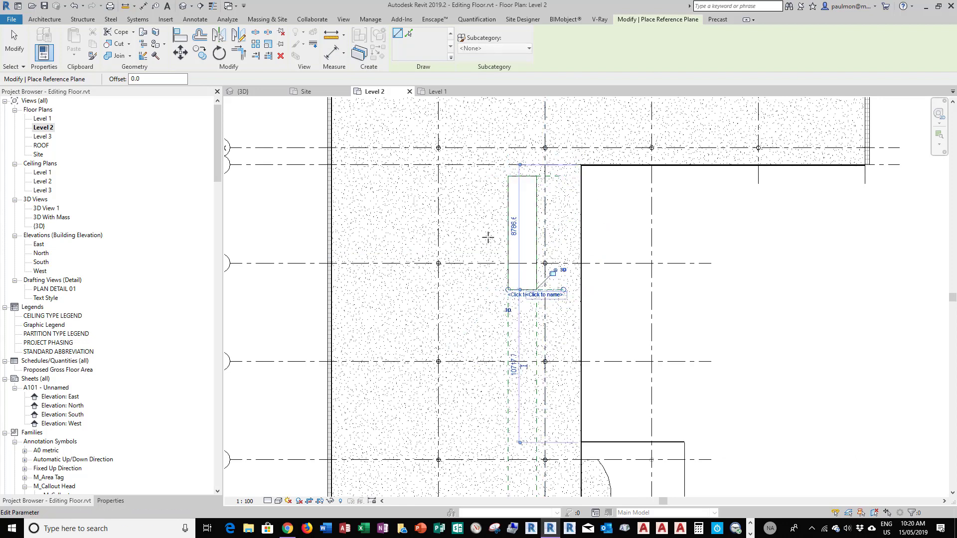
pyautogui.scroll(-5, 488, 238)
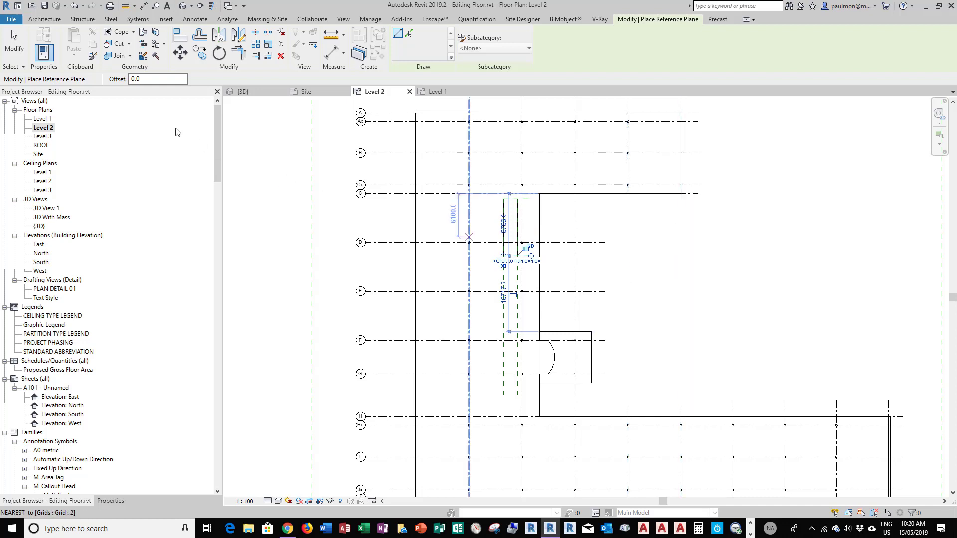
pyautogui.press('Escape')
pyautogui.press('Escape')
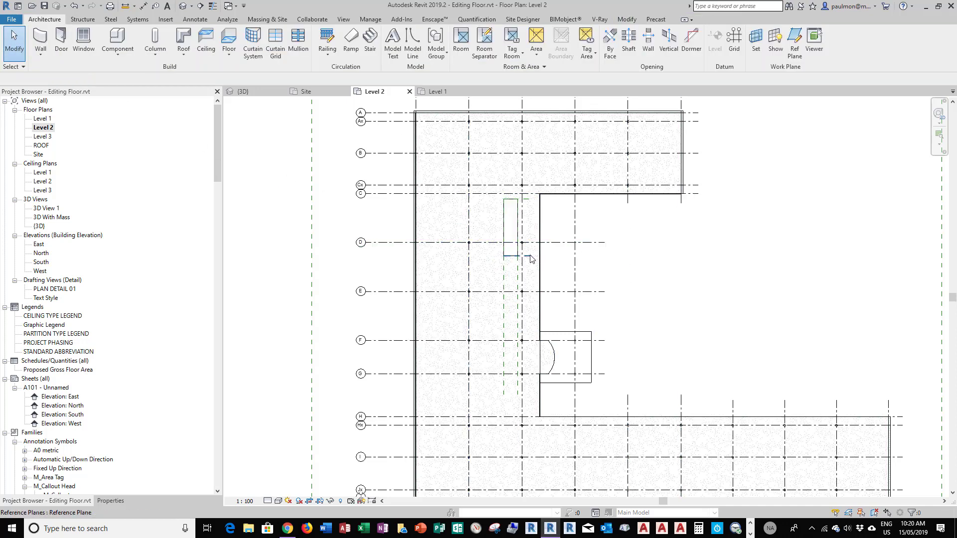
# - Mirror the two short horizontal reference planes about grid E
pyautogui.click(531, 257)
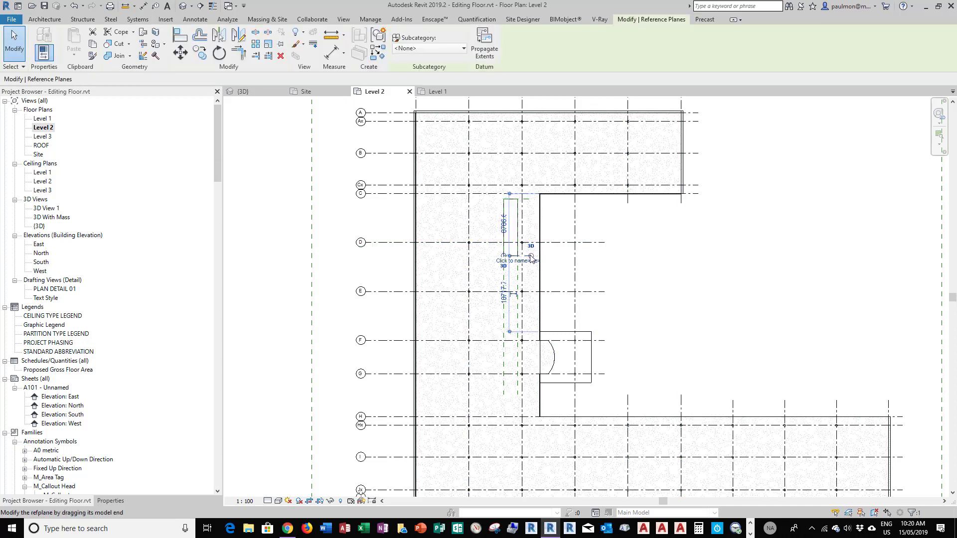
pyautogui.keyDown('ctrl'); pyautogui.click(529, 200); pyautogui.keyUp('ctrl')
pyautogui.click(219, 34)
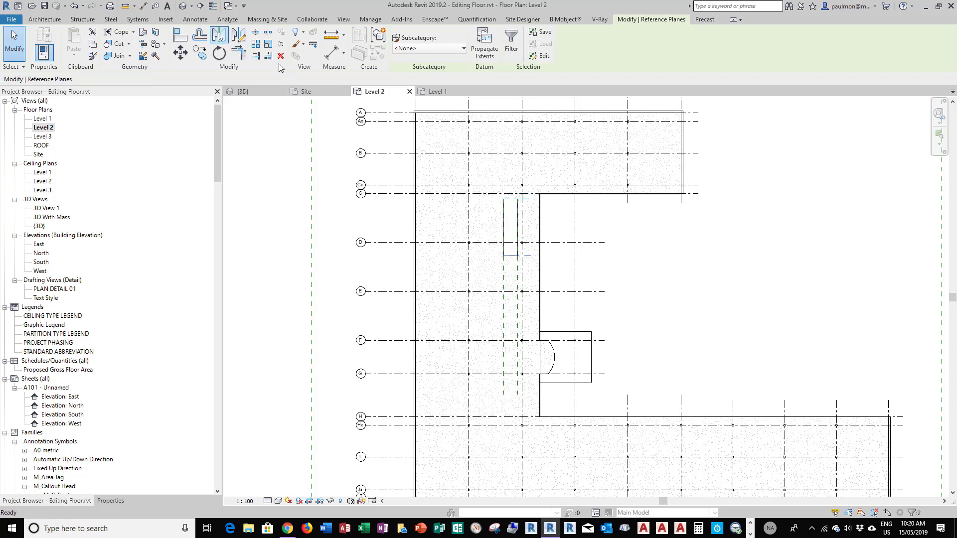
pyautogui.click(597, 291)
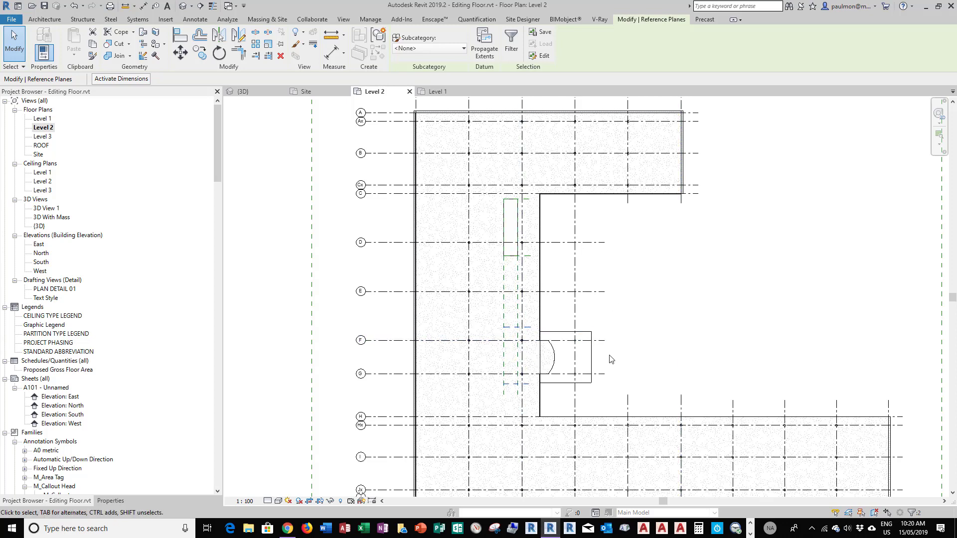
# - Edit the Level 2 floor boundary and sketch a rectangular opening between the vertical and mirrored reference planes beside the curved balcony
pyautogui.press('z')
pyautogui.press('f')
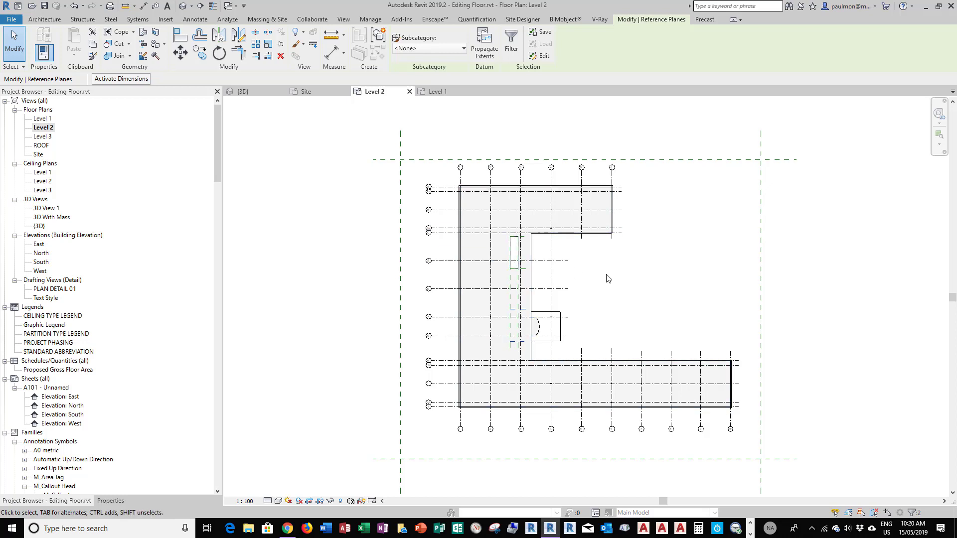
pyautogui.scroll(3, 504, 334)
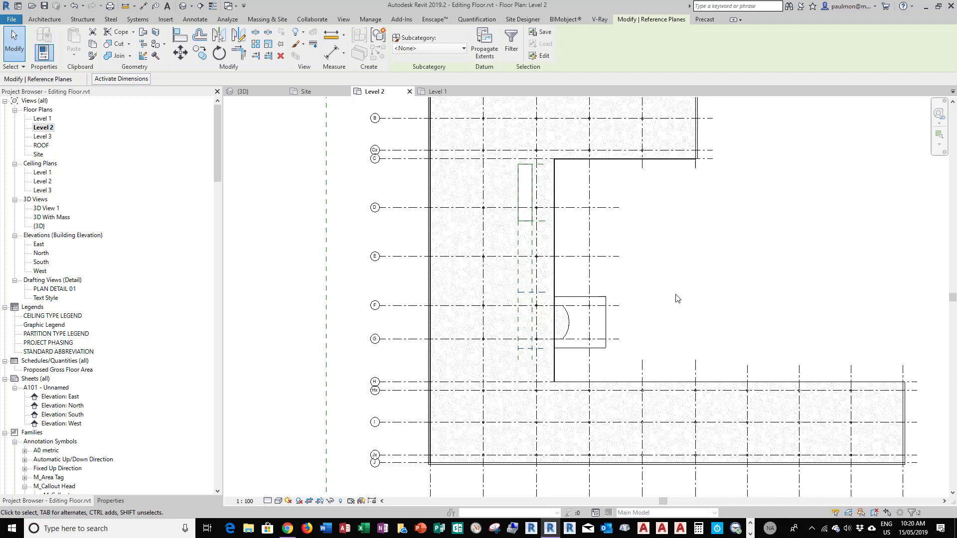
pyautogui.click(570, 332)
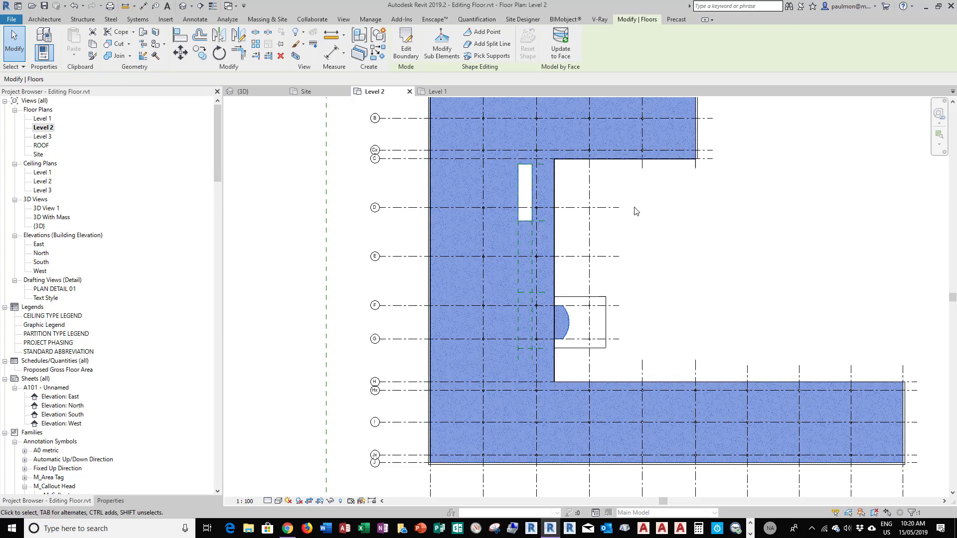
pyautogui.click(406, 53)
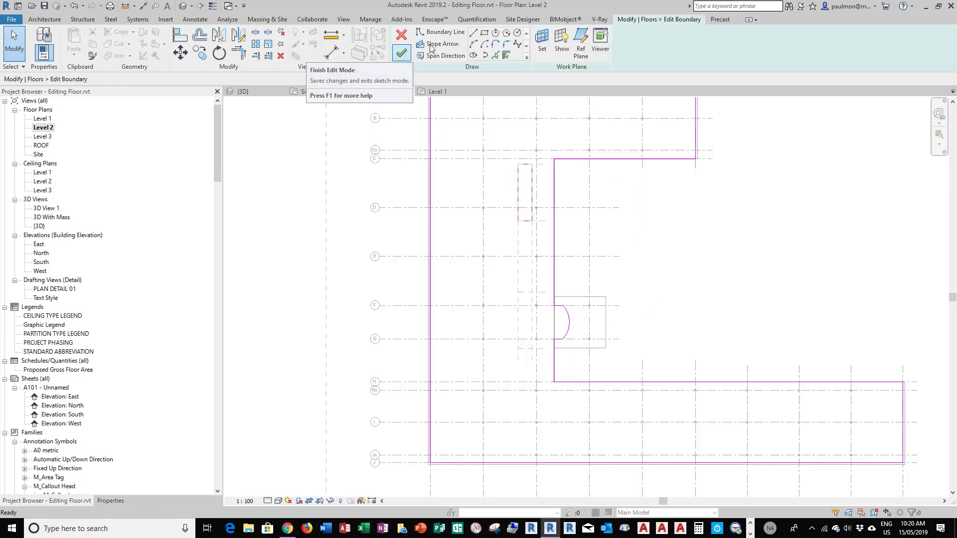
pyautogui.click(484, 34)
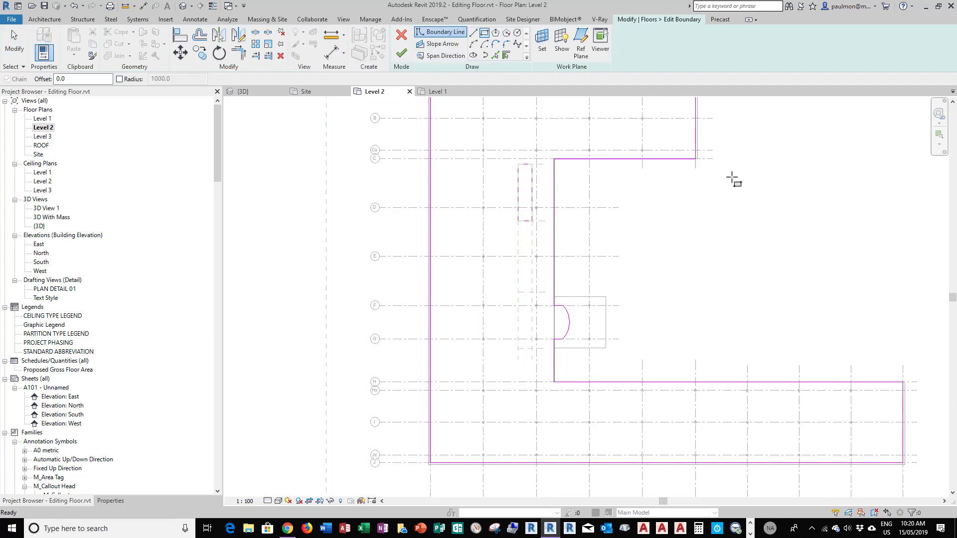
pyautogui.click(518, 292)
pyautogui.click(532, 348)
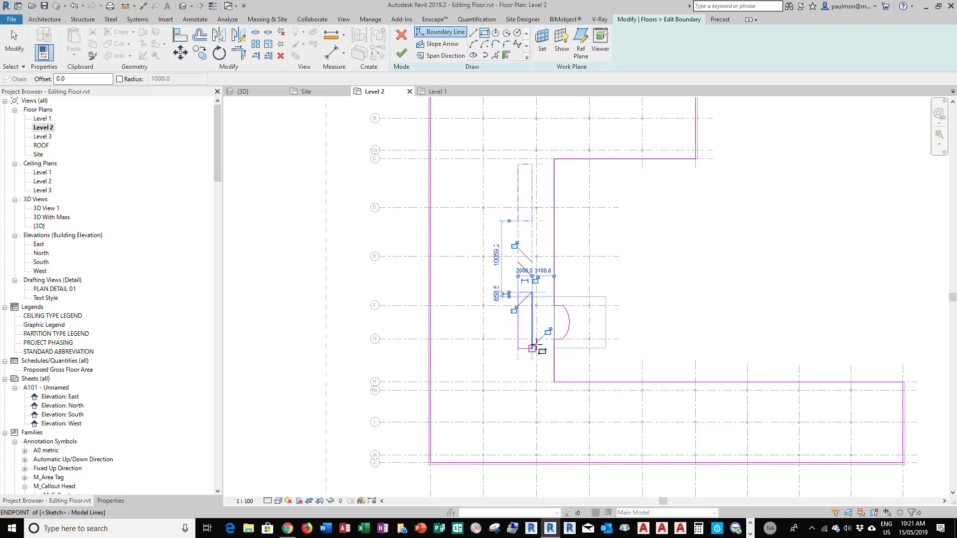
# - Lock all four sides of the new rectangle to their reference planes and finish the Level 2 floor boundary edit
pyautogui.click(548, 331)
pyautogui.click(514, 310)
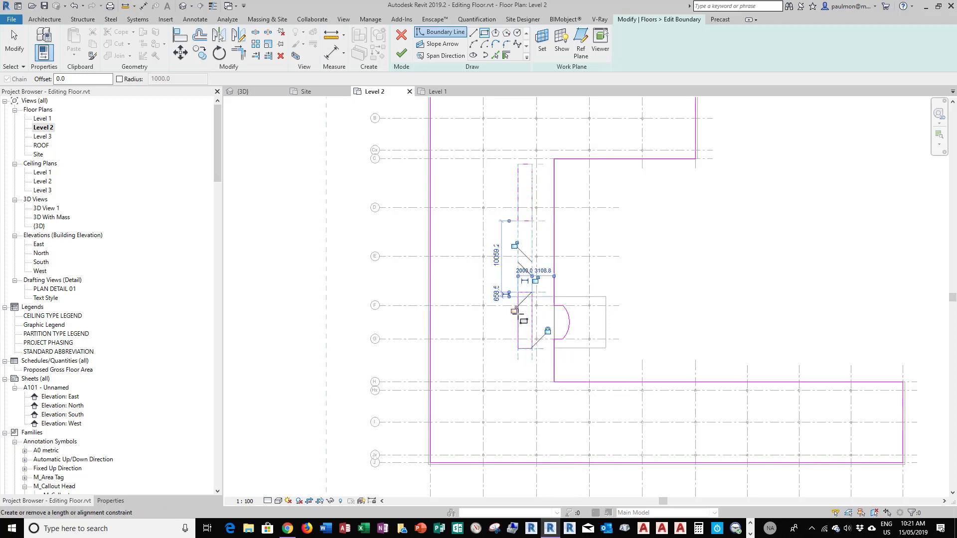
pyautogui.click(535, 280)
pyautogui.click(515, 245)
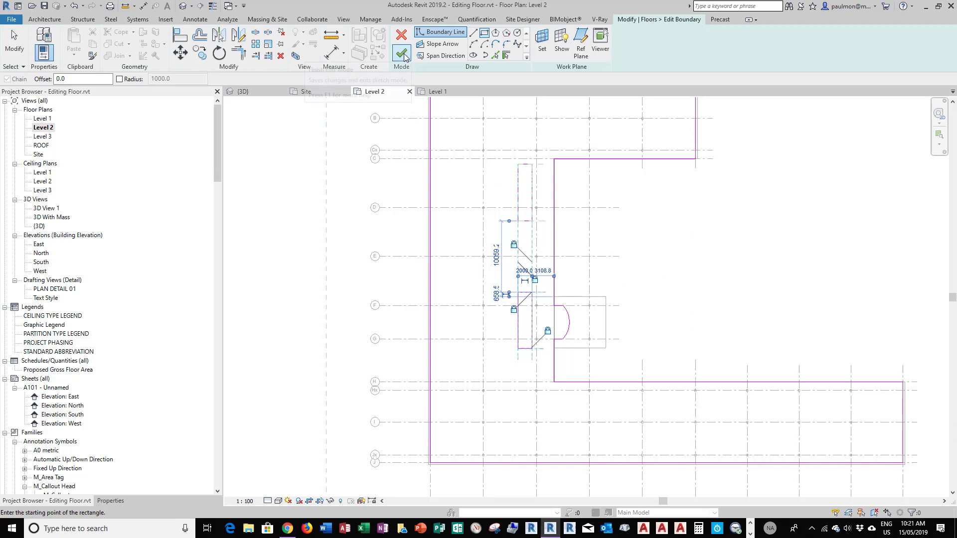
pyautogui.click(403, 53)
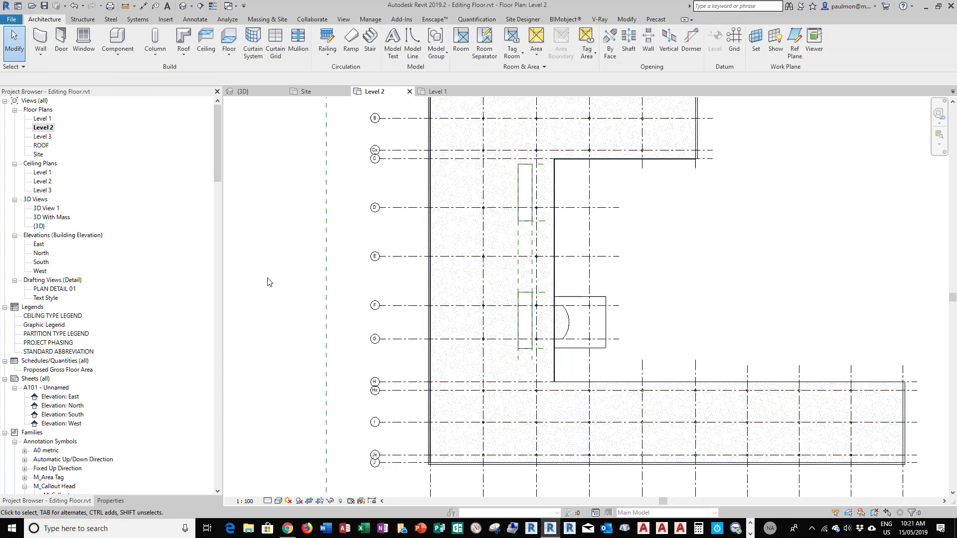
# - Open the Level 3 floor plan, select its 250mm Concrete floor and start editing the floor boundary
pyautogui.doubleClick(43, 138)
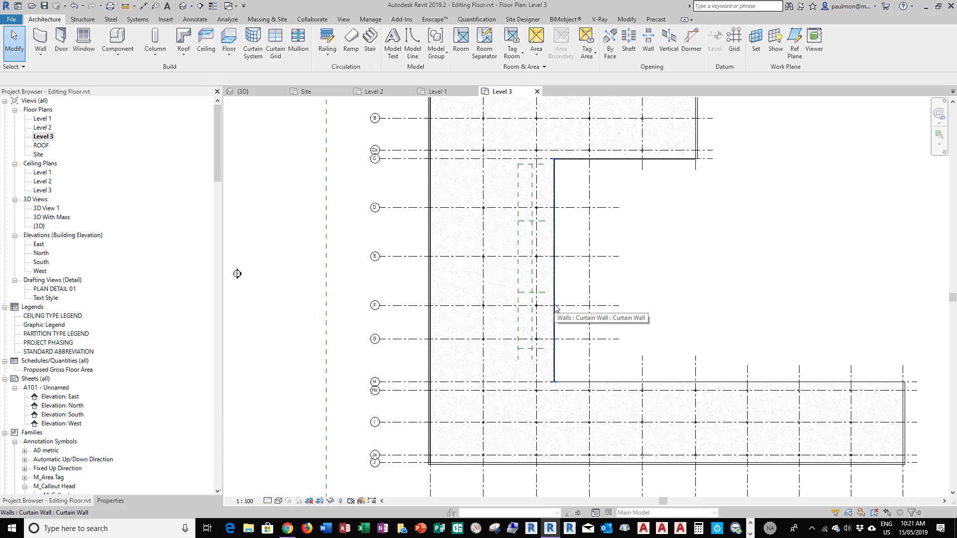
pyautogui.press('Tab')
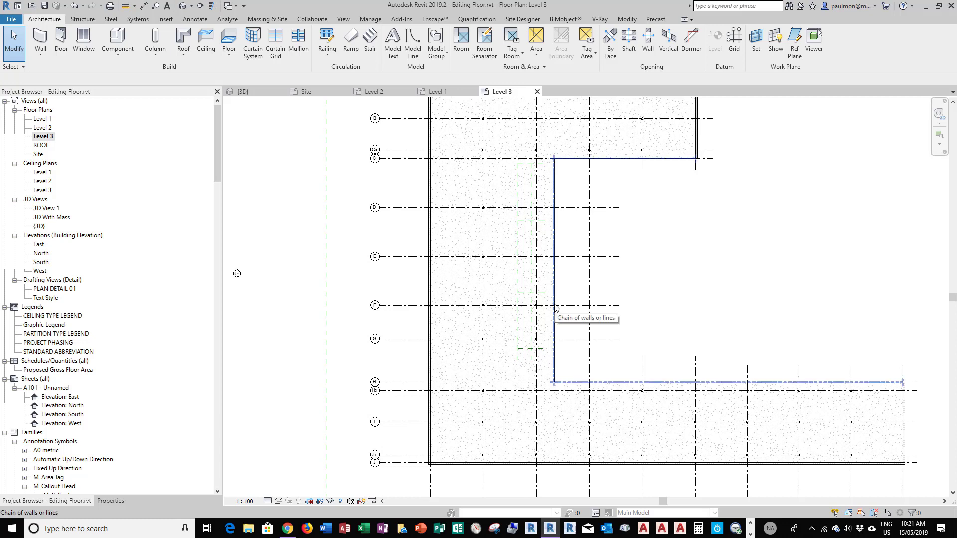
pyautogui.press('Tab')
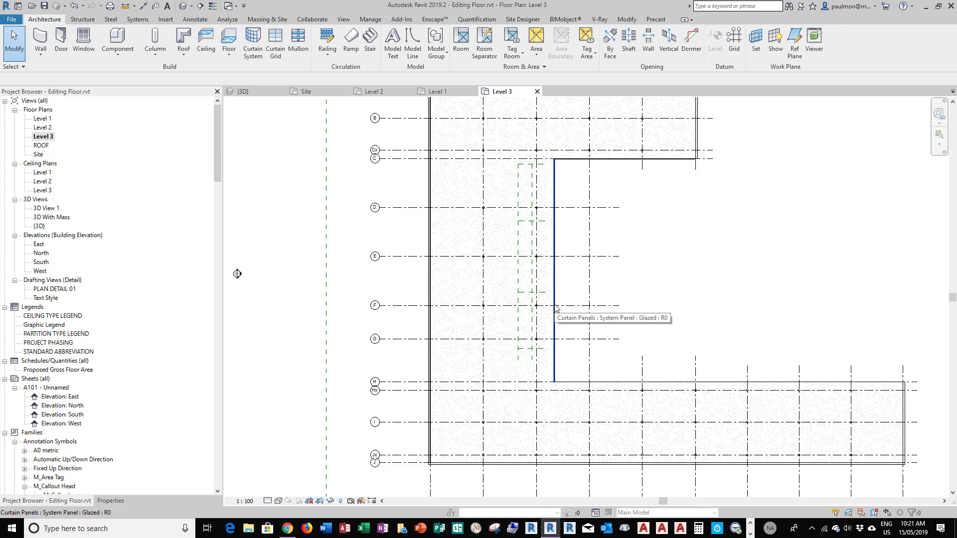
pyautogui.press('Tab')
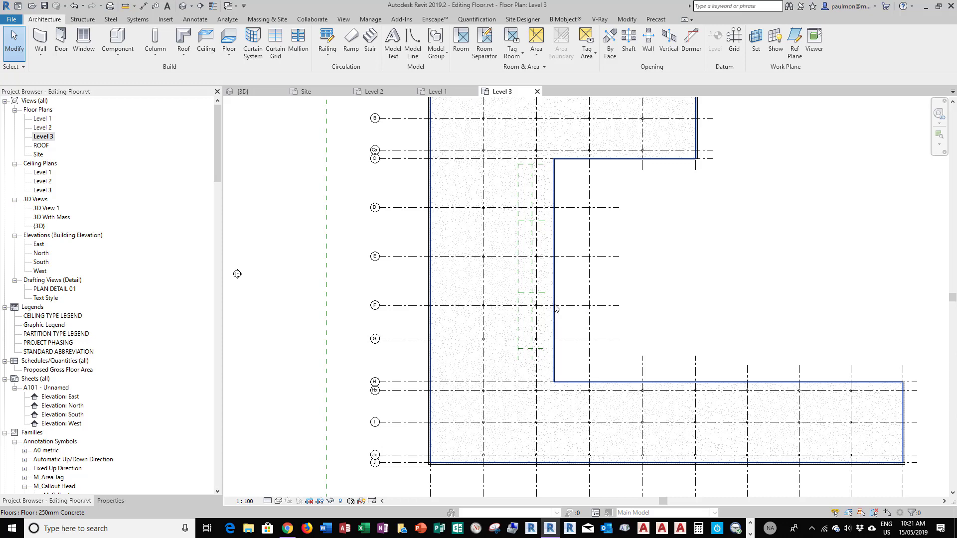
pyautogui.click(556, 308)
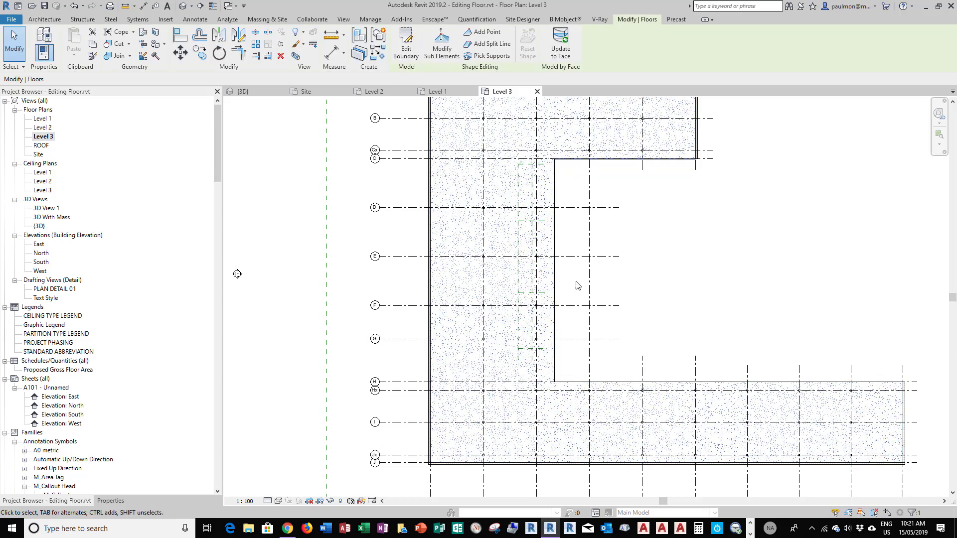
pyautogui.click(405, 46)
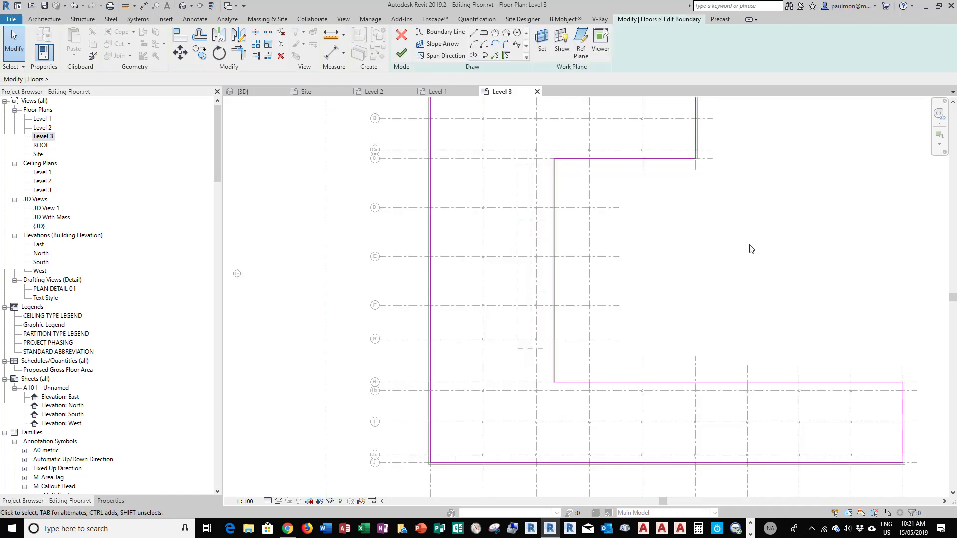
# - Sketch a 2000 by 8000 mm rectangular opening on the reference planes around grid D
pyautogui.click(484, 33)
pyautogui.click(519, 165)
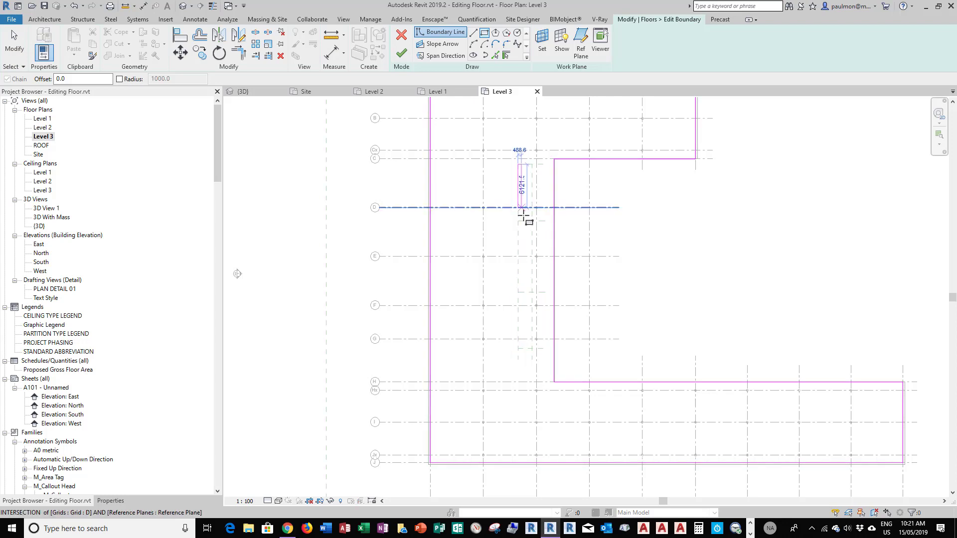
pyautogui.click(531, 221)
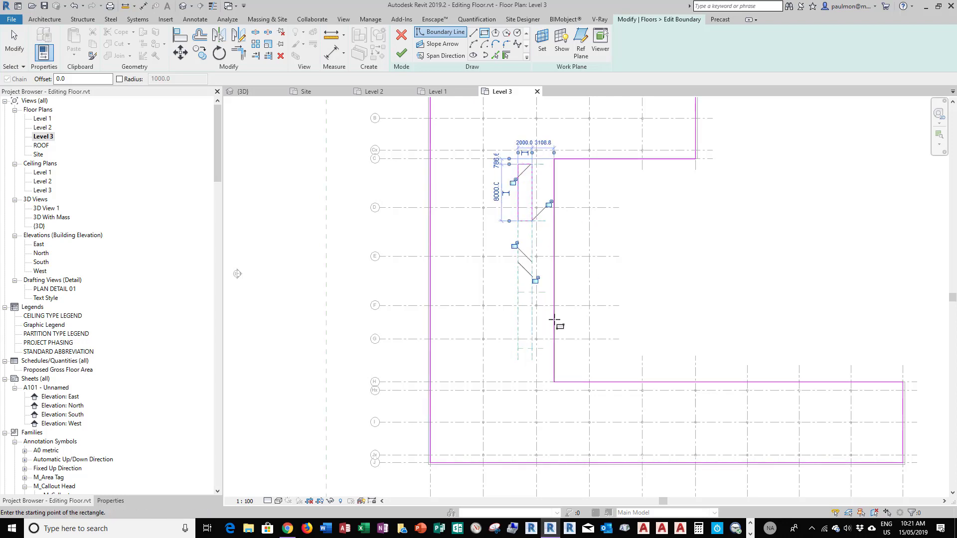
# - Lock all four sides of the rectangular opening around grid D to their reference planes
pyautogui.click(514, 245)
pyautogui.click(535, 279)
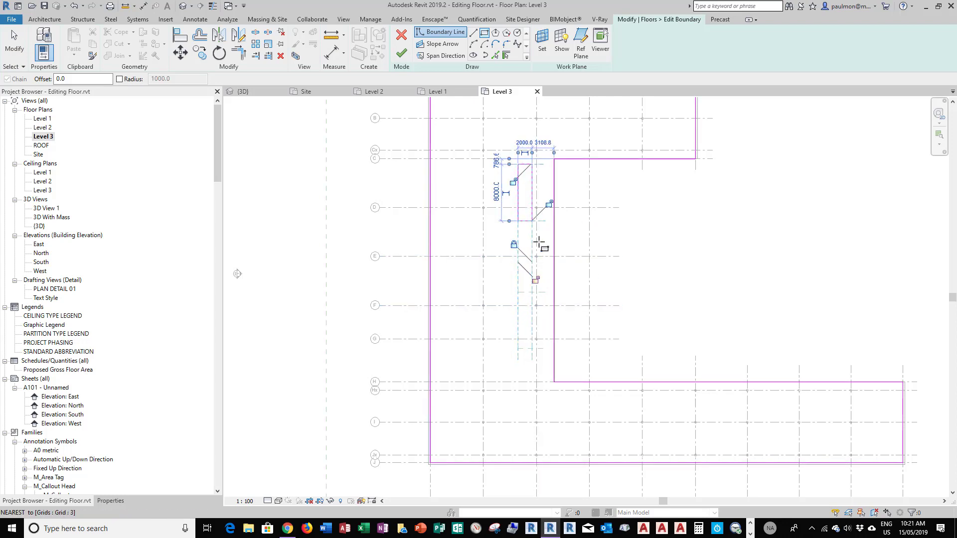
pyautogui.click(549, 203)
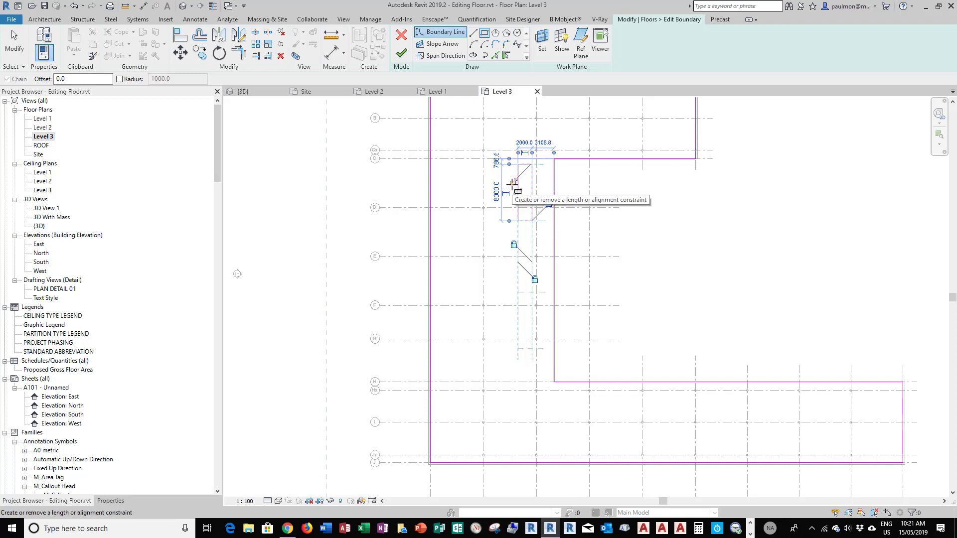
pyautogui.click(512, 181)
# - Add a locked 2000 by 8000 mm opening on the reference planes around grids F and G, and finish the Level 3 boundary edit
pyautogui.click(518, 293)
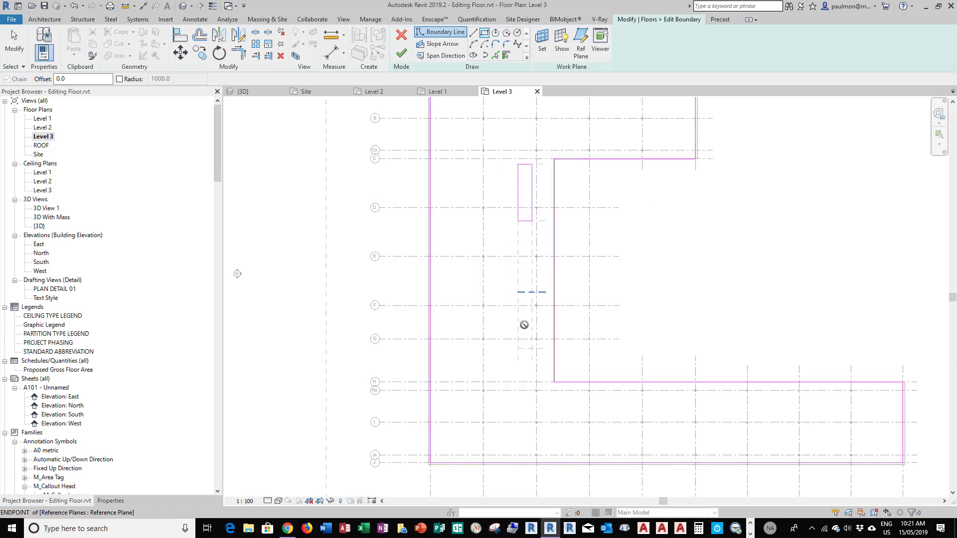
pyautogui.click(531, 348)
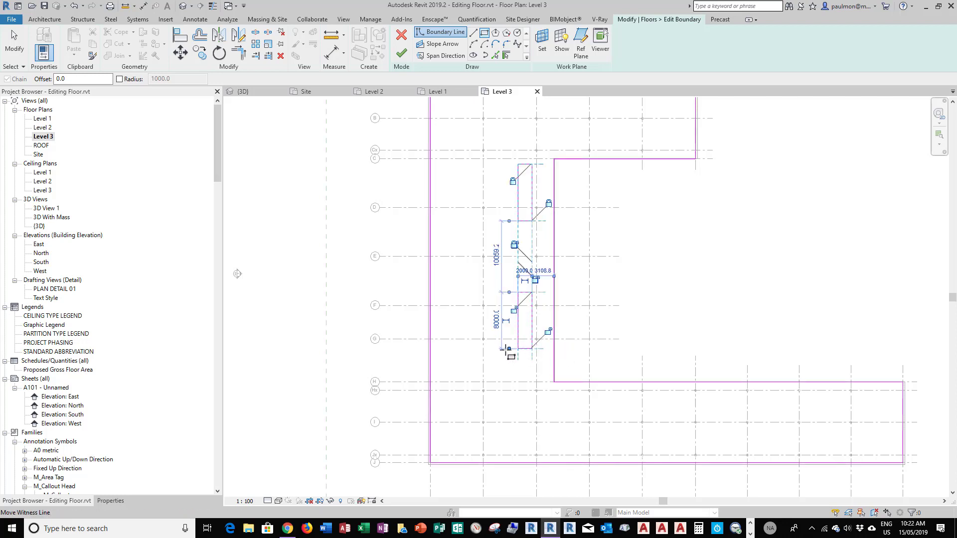
pyautogui.scroll(3, 508, 349)
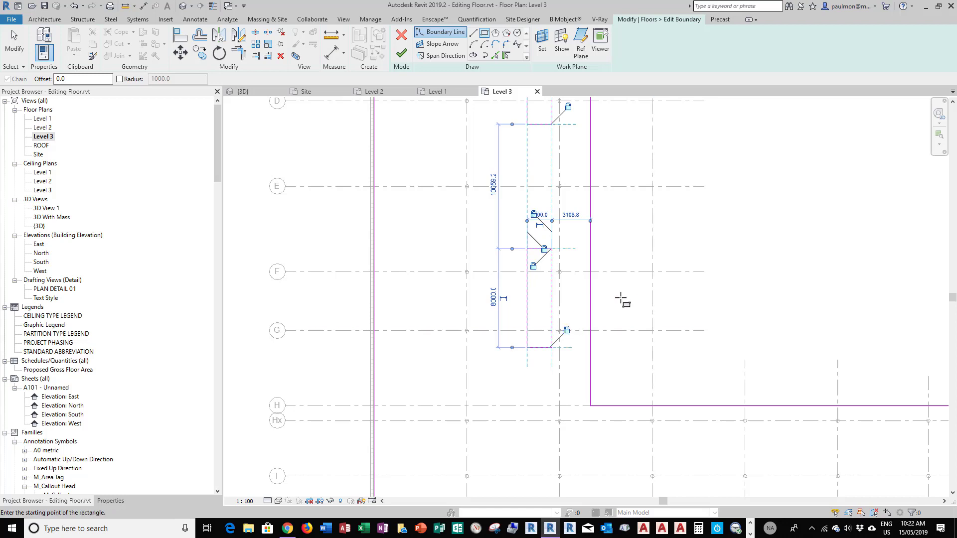
pyautogui.click(402, 54)
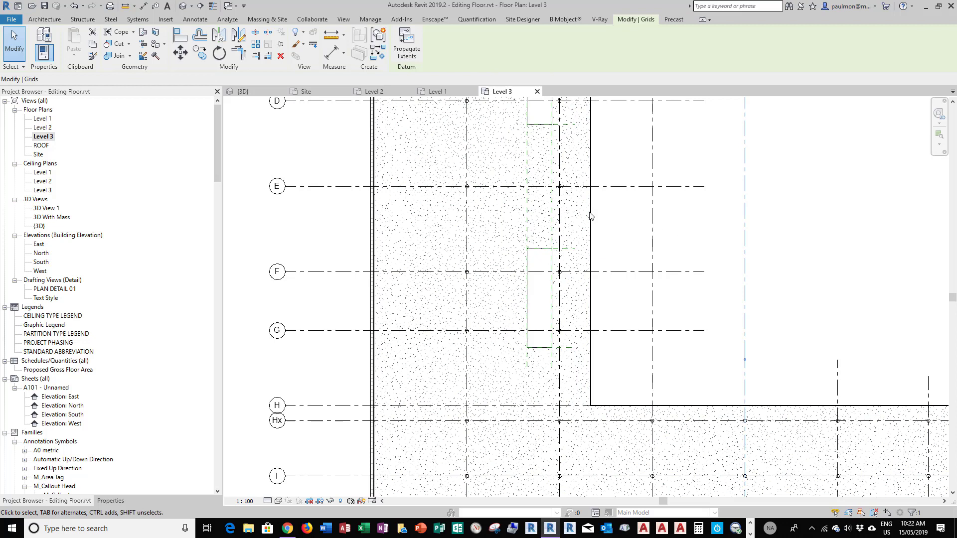
# - Open the default 3D view and temporarily isolate the Level 2 and Level 3 250mm Concrete floors
pyautogui.click(183, 7)
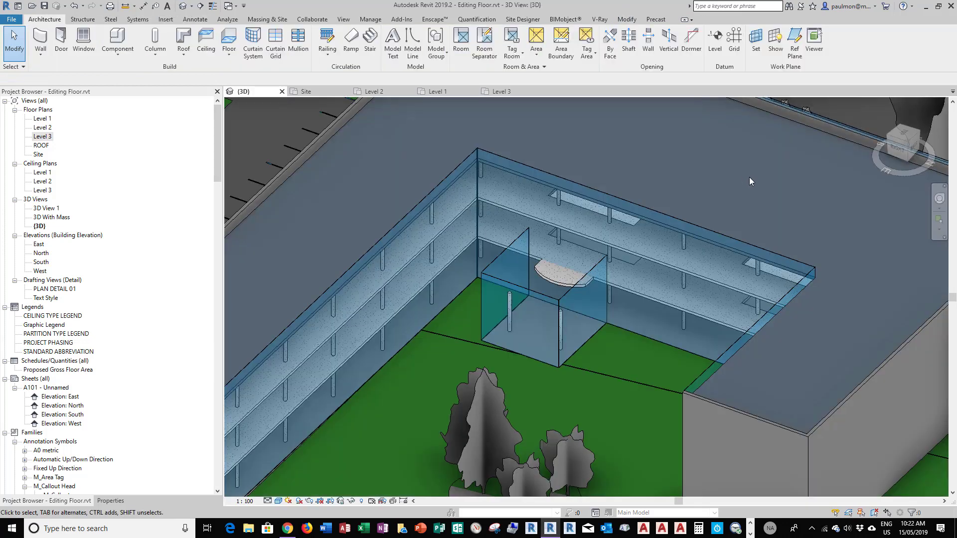
pyautogui.click(660, 300)
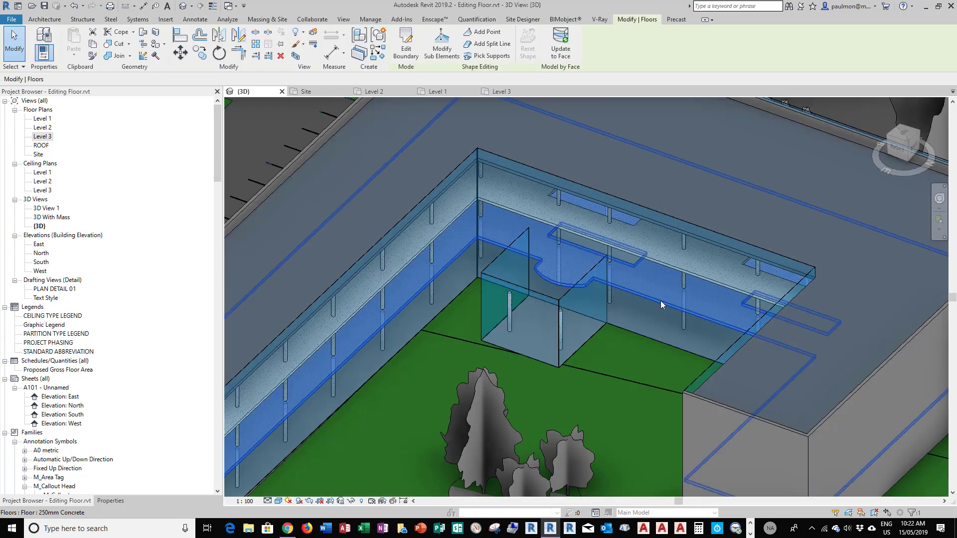
pyautogui.keyDown('ctrl'); pyautogui.click(665, 267); pyautogui.keyUp('ctrl')
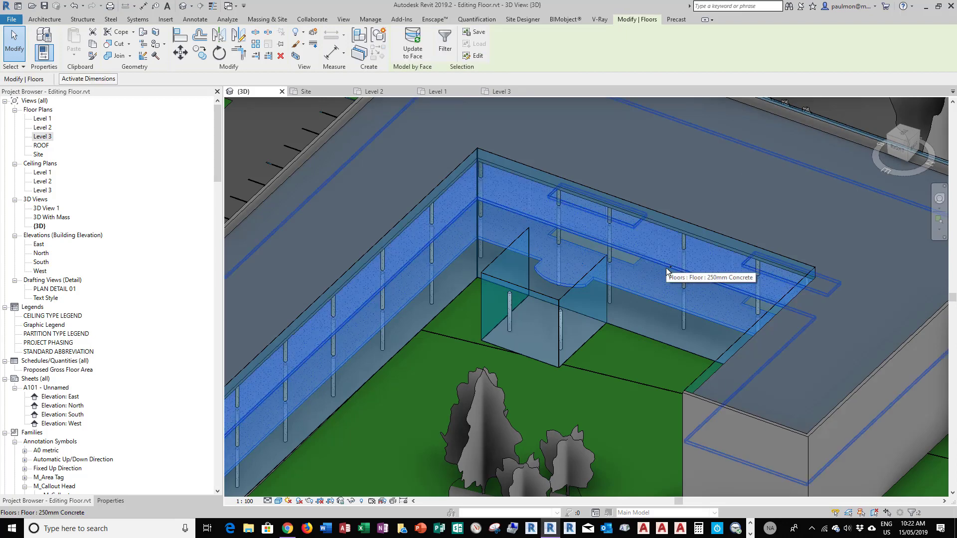
pyautogui.click(351, 501)
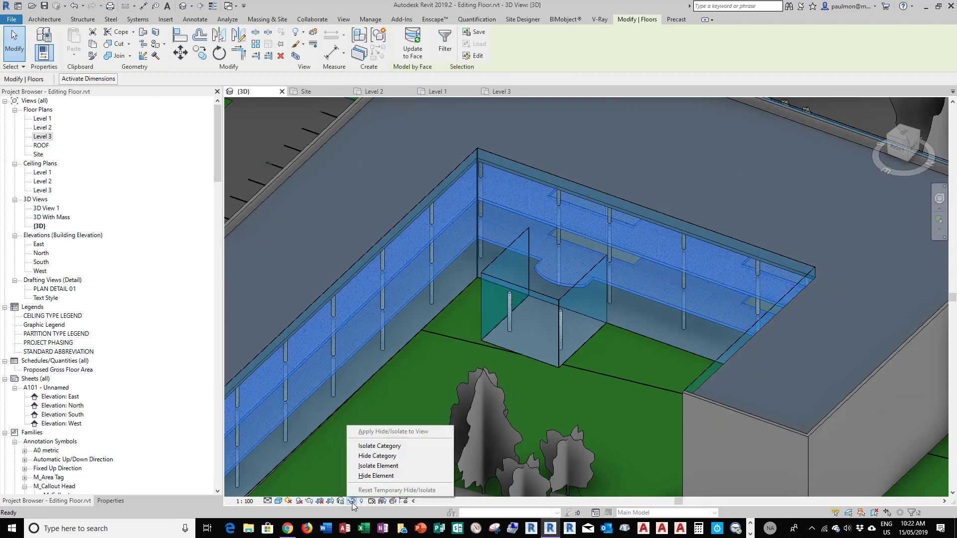
pyautogui.click(378, 465)
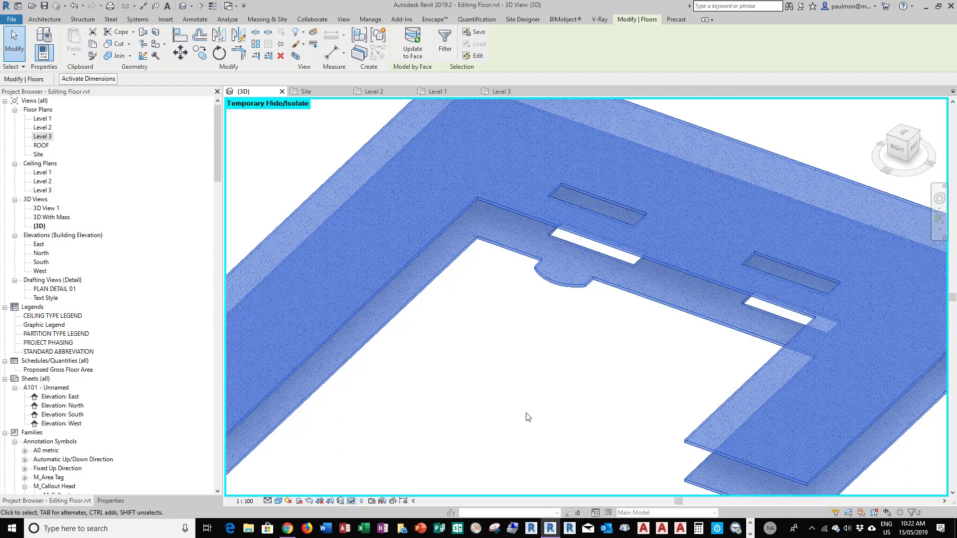
pyautogui.click(529, 416)
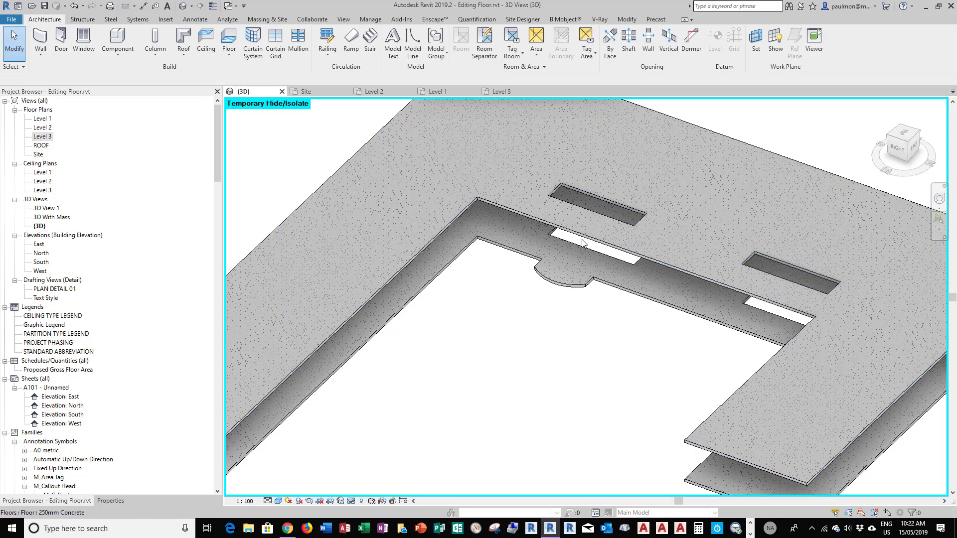
pyautogui.scroll(-3, 798, 214)
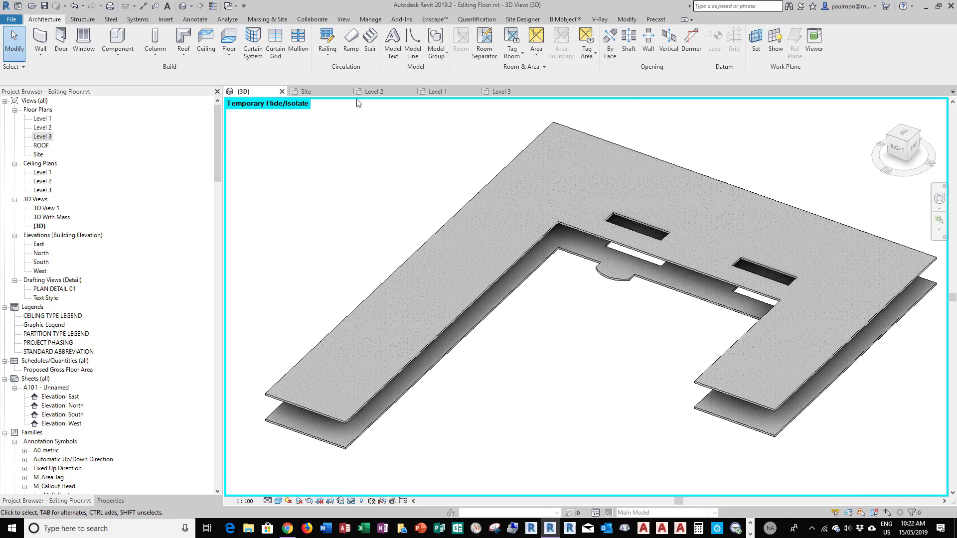
# - Close the Level 1, Level 3 and Site views and tile the 3D view beside the Level 2 plan
pyautogui.click(474, 91)
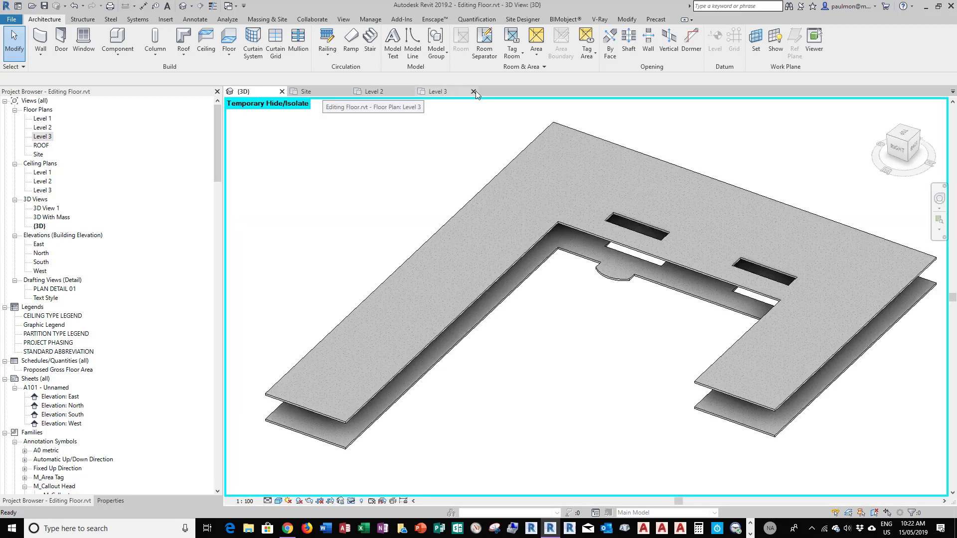
pyautogui.click(473, 91)
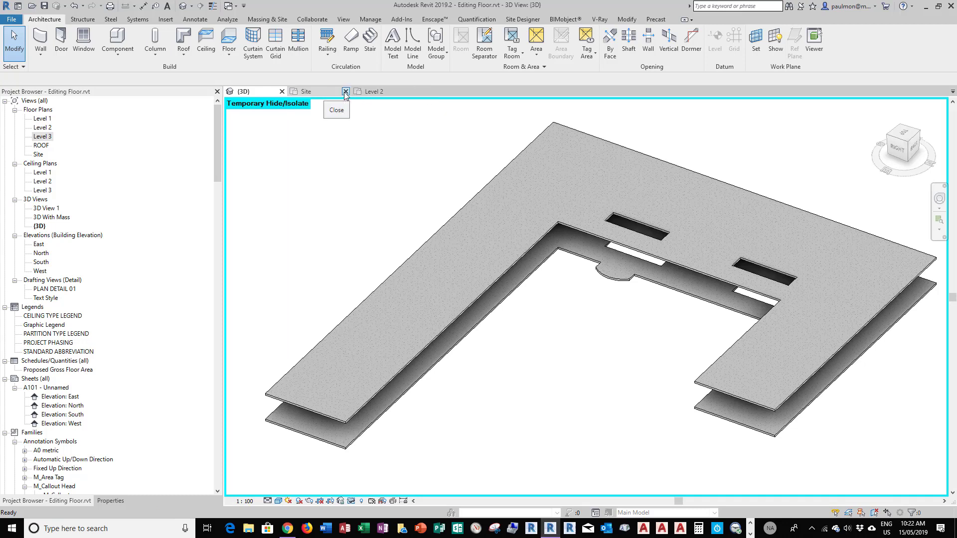
pyautogui.click(345, 92)
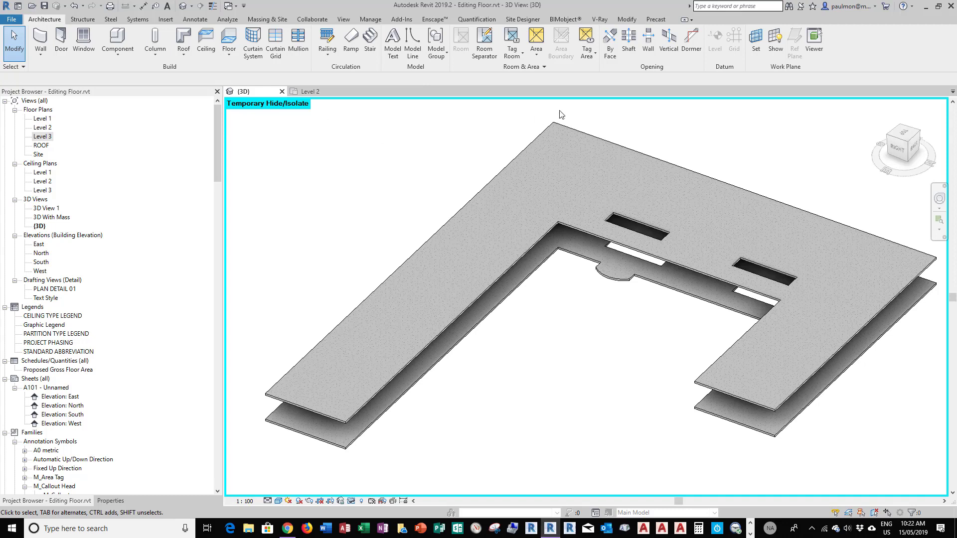
pyautogui.click(344, 20)
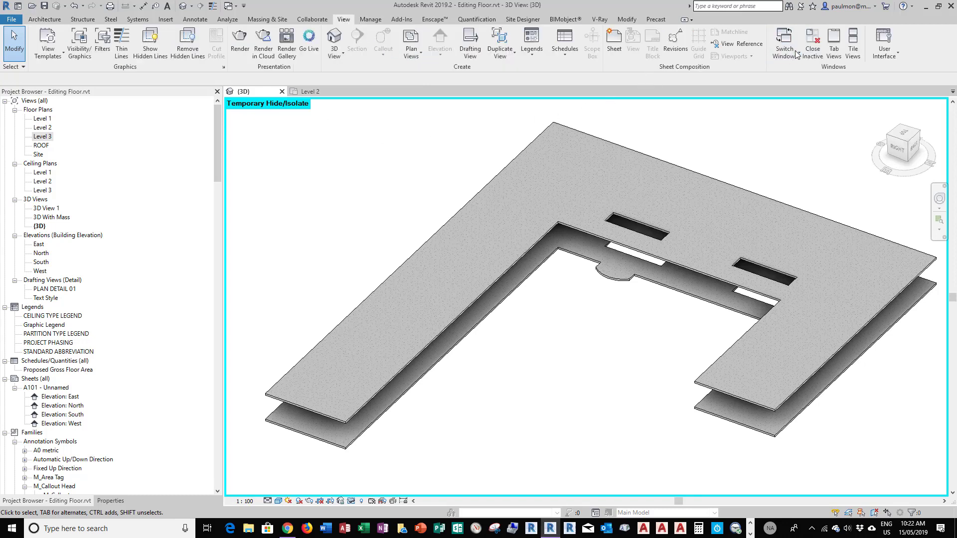
pyautogui.click(853, 44)
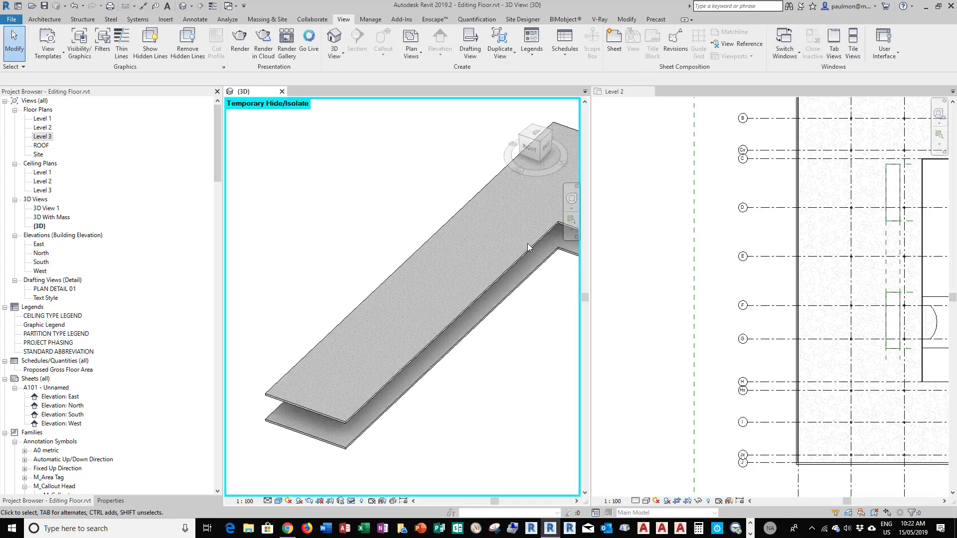
pyautogui.scroll(-5, 370, 245)
pyautogui.scroll(4, 510, 245)
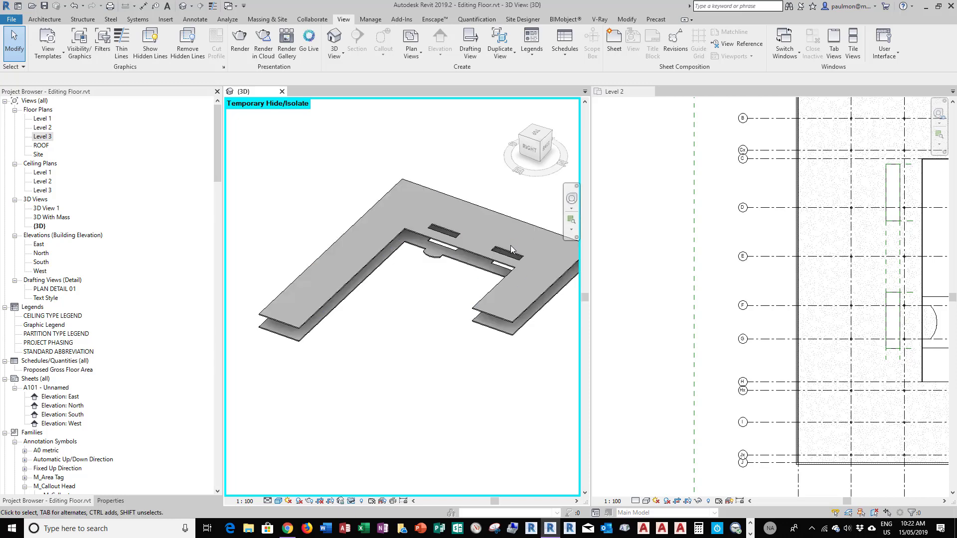
pyautogui.scroll(2, 514, 241)
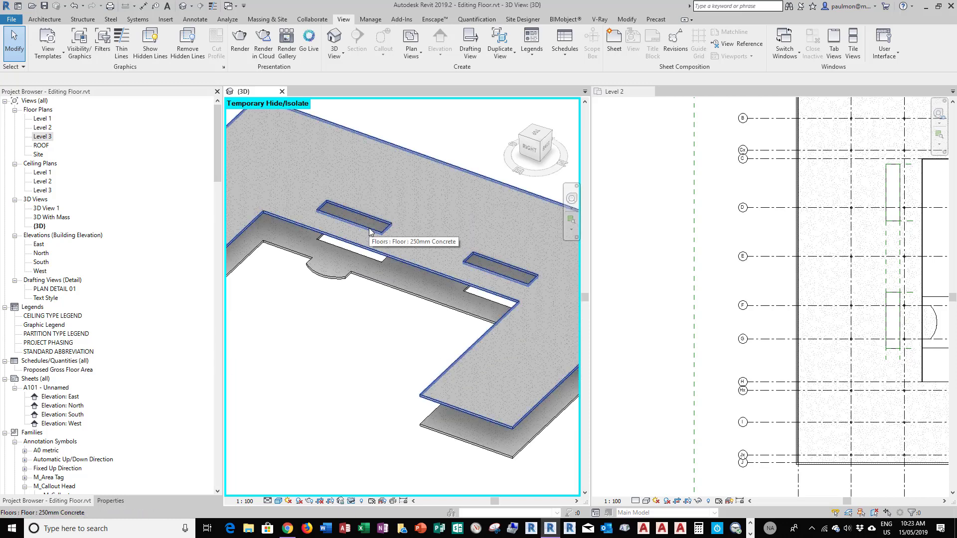
# - Move the outer vertical reference plane of the Level 2 openings to about 7100 mm from the inner floor edge
pyautogui.click(887, 363)
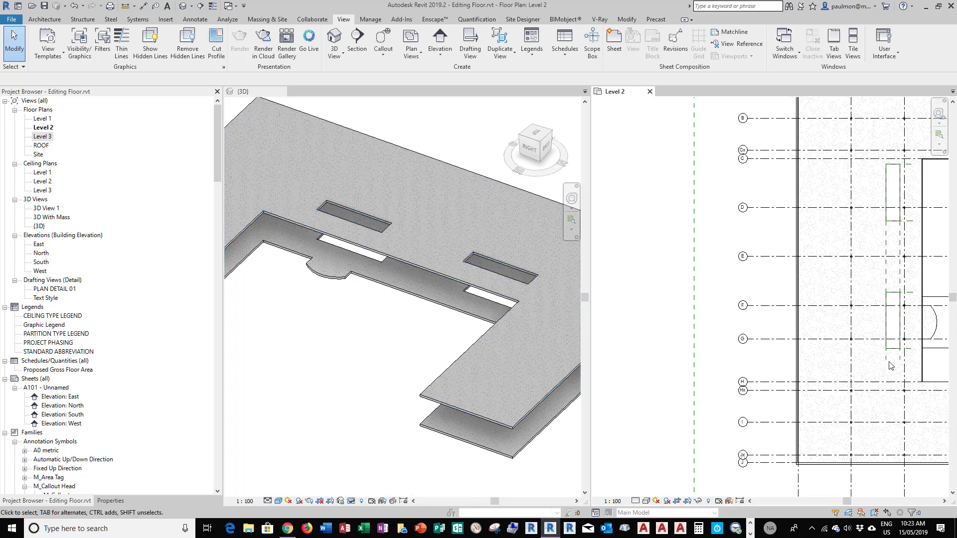
pyautogui.click(887, 362)
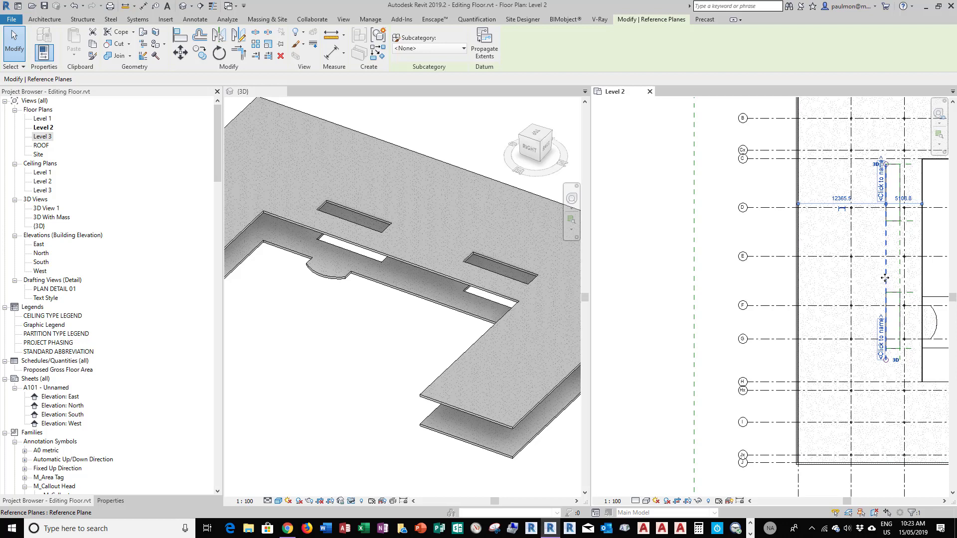
pyautogui.moveTo(878, 279); pyautogui.dragTo(863, 281)
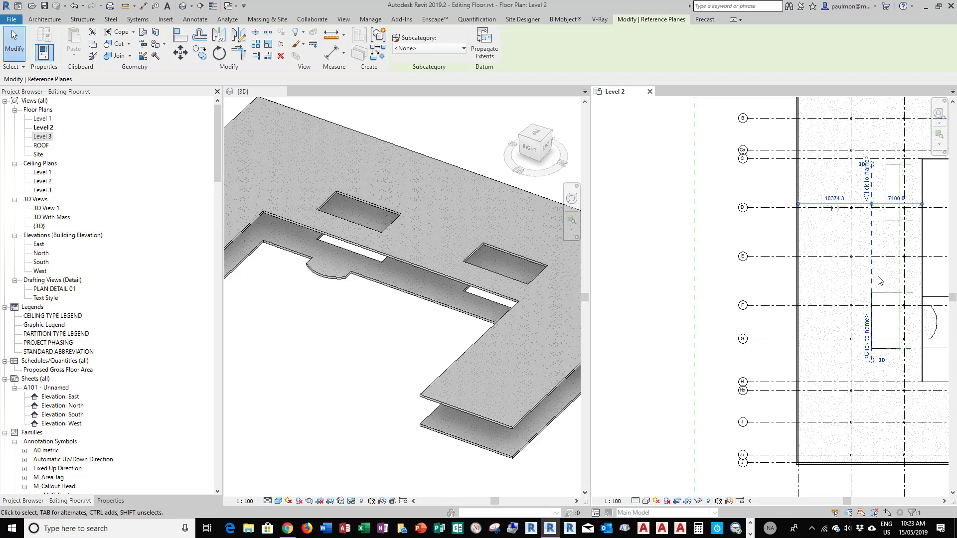
# - Examine the openings in both isolated floors in 3D and compare them with the reference planes on the Level 2 plan
pyautogui.click(541, 147)
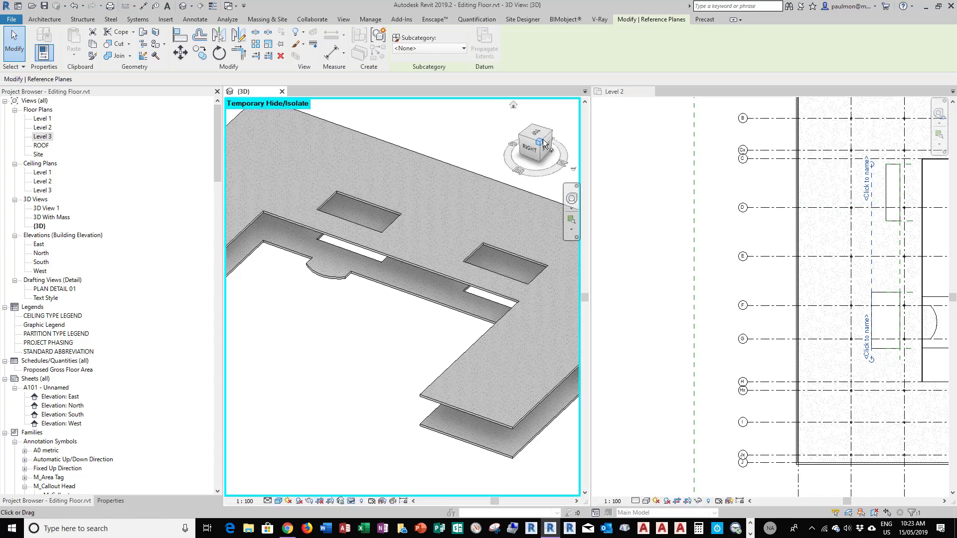
pyautogui.moveTo(542, 145); pyautogui.dragTo(486, 239)
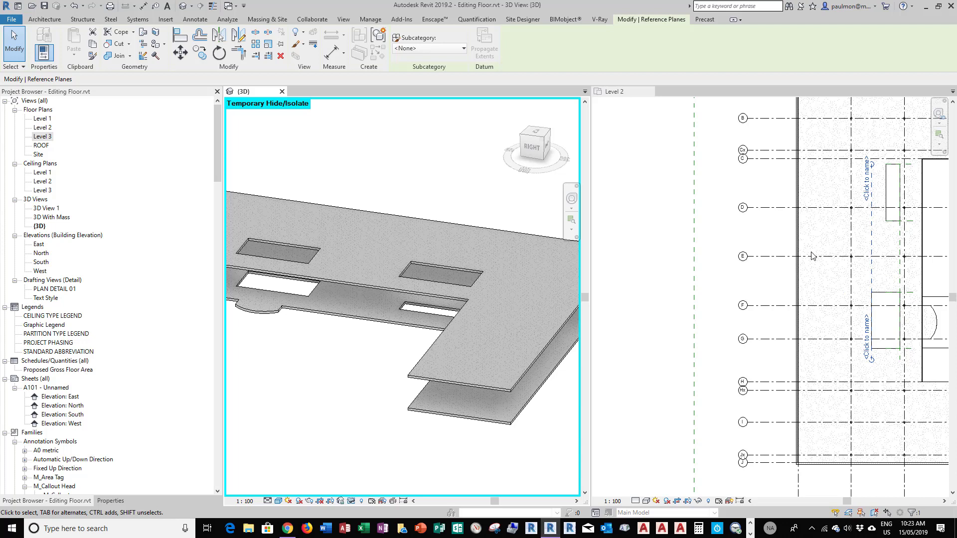
pyautogui.scroll(-2, 816, 254)
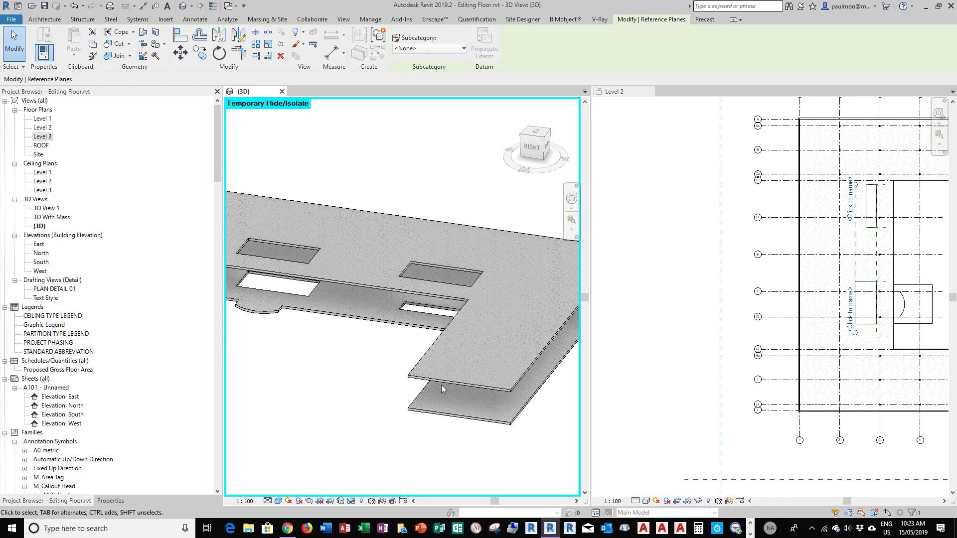
pyautogui.click(668, 278)
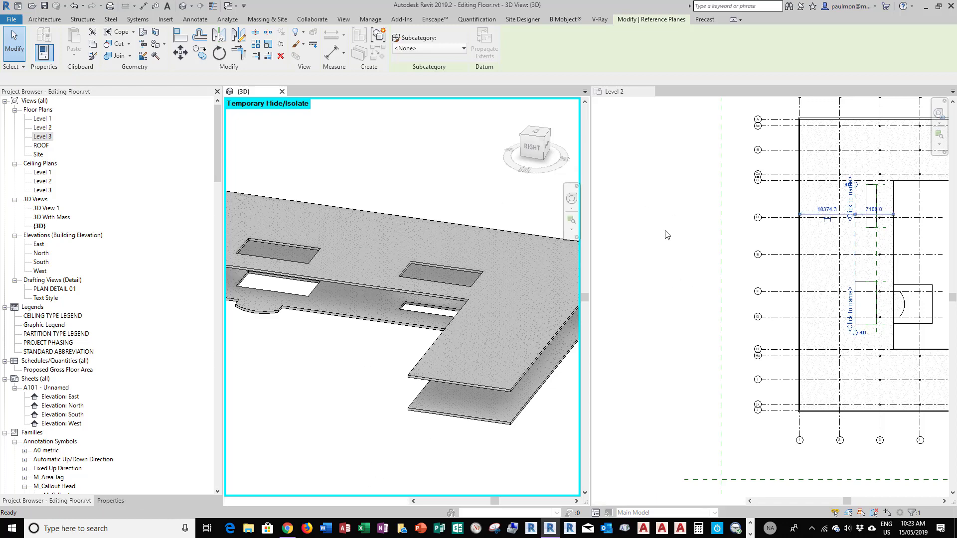
pyautogui.scroll(-2, 664, 231)
pyautogui.click(825, 269)
pyautogui.scroll(2, 825, 269)
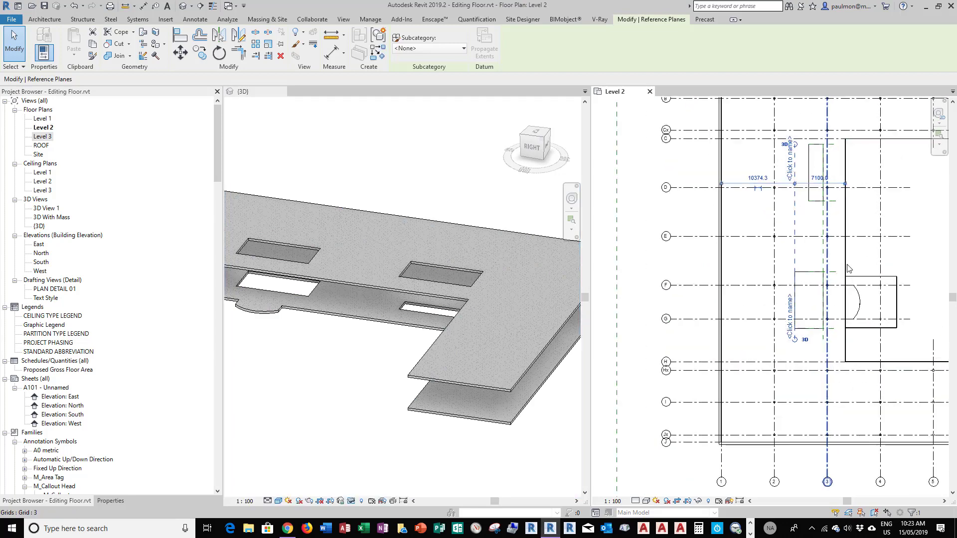
pyautogui.click(913, 261)
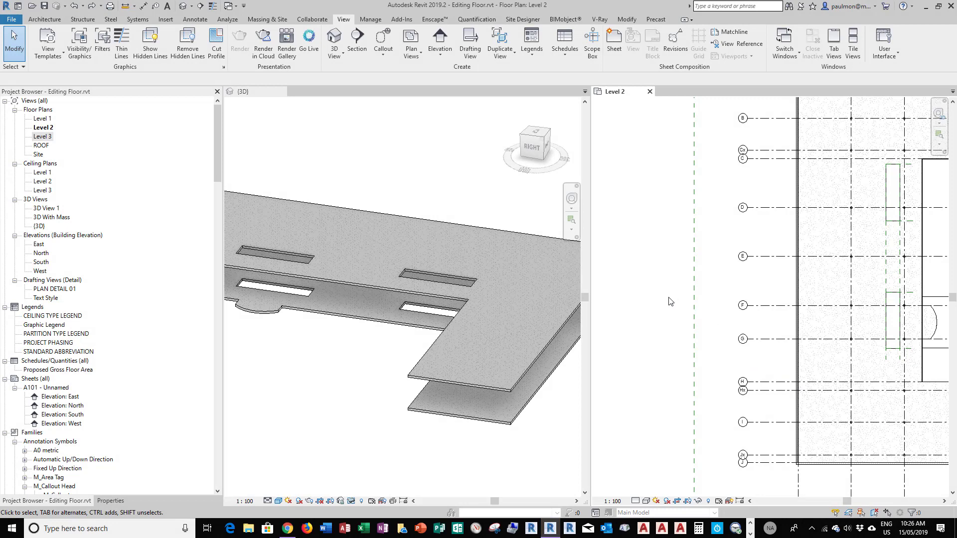
# - Delete the rectangular opening beside the curved balcony from the Level 2 floor boundary and finish the edit
pyautogui.scroll(-2, 668, 298)
pyautogui.scroll(3, 923, 298)
pyautogui.scroll(1, 923, 298)
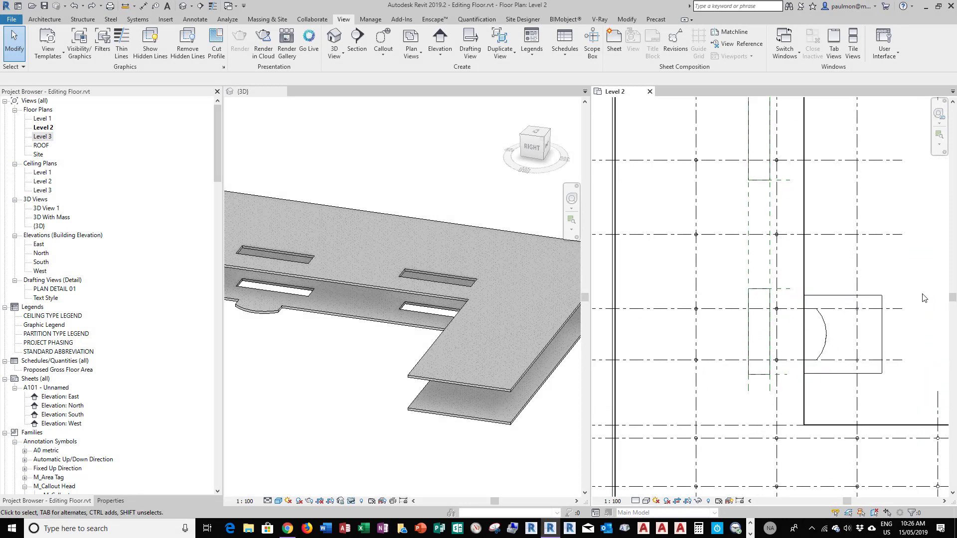
pyautogui.click(769, 315)
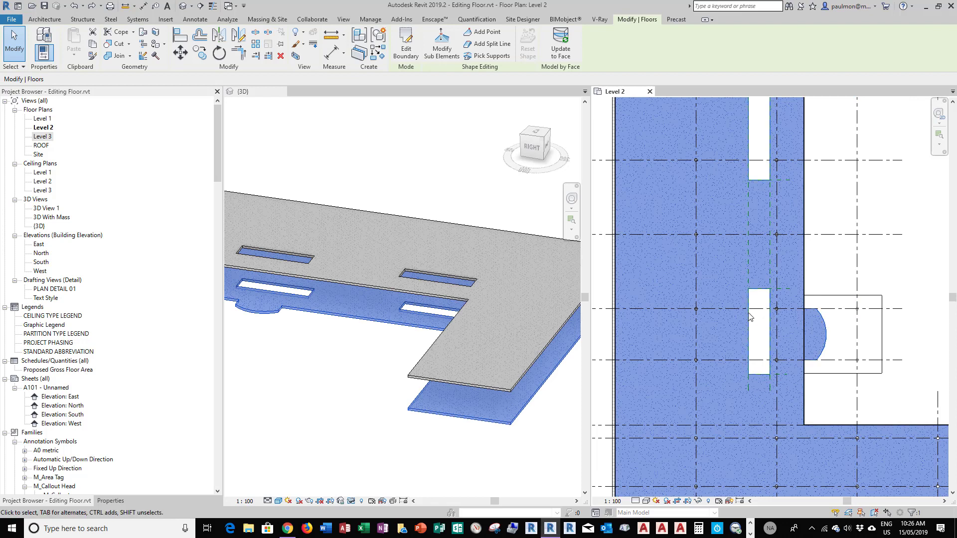
pyautogui.click(406, 45)
pyautogui.moveTo(735, 270); pyautogui.dragTo(794, 409)
pyautogui.press('Delete')
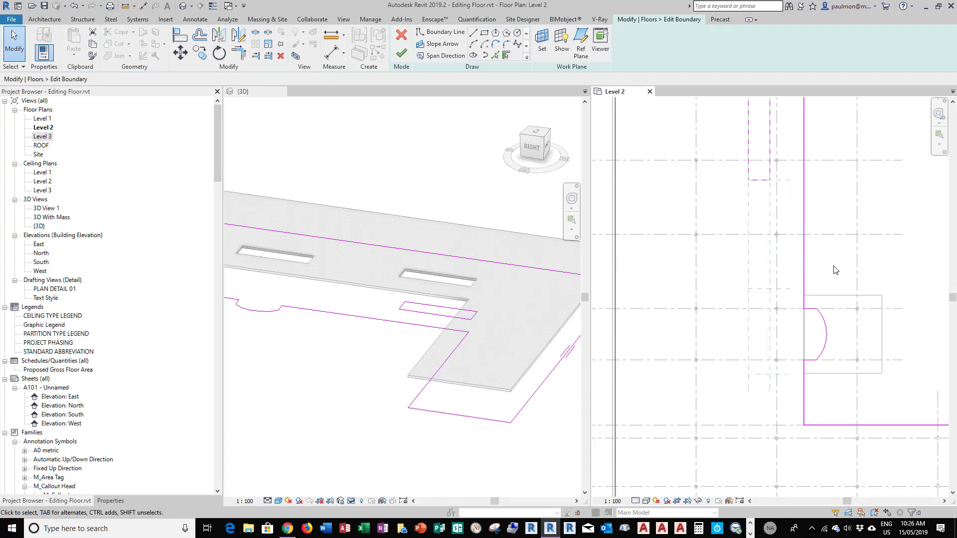
pyautogui.click(402, 55)
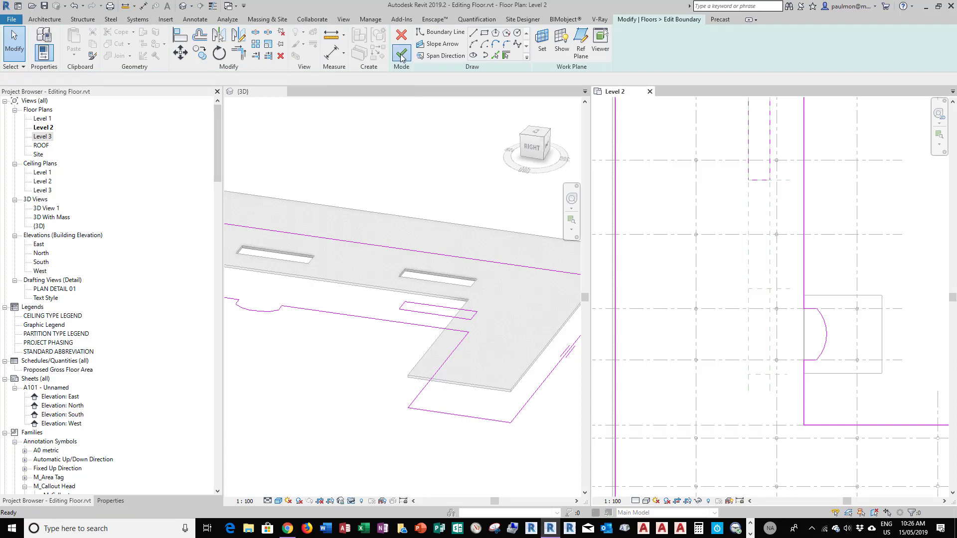
# - Delete the rectangular opening near grids F and G from the Level 3 floor boundary and finish the edit
pyautogui.doubleClick(48, 137)
pyautogui.click(770, 307)
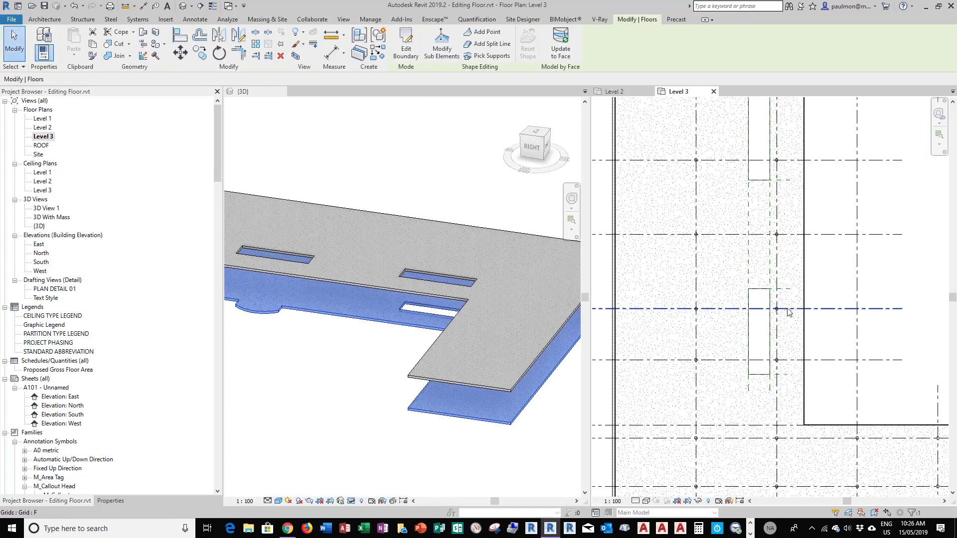
pyautogui.click(770, 307)
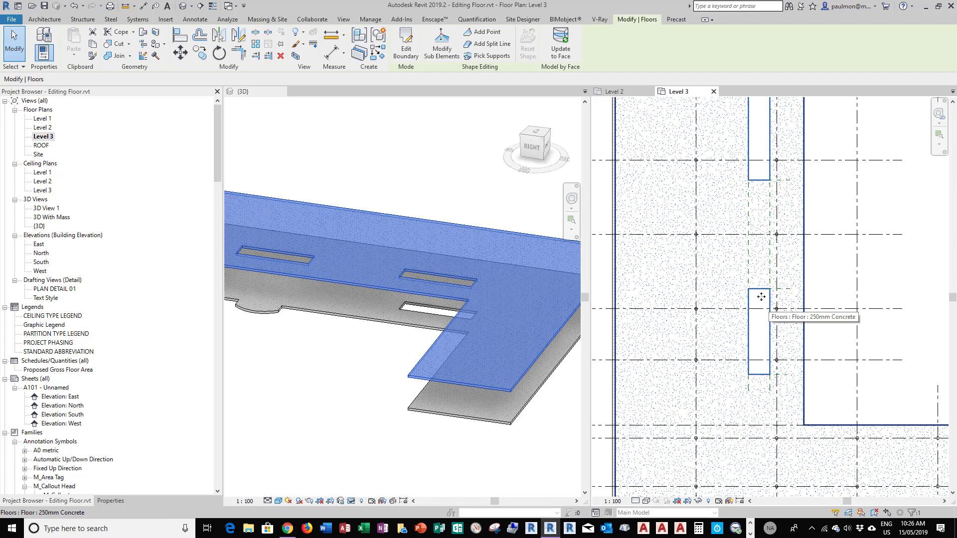
pyautogui.click(407, 42)
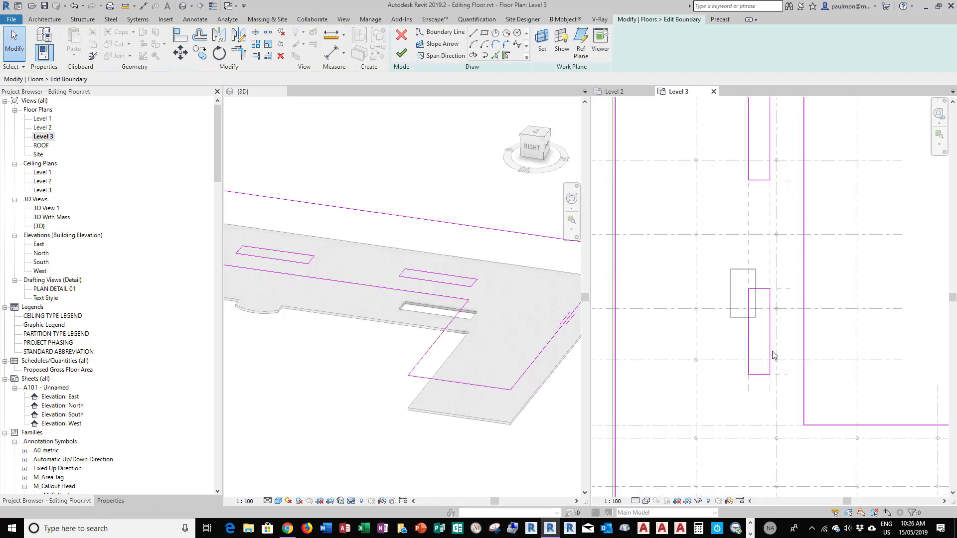
pyautogui.press('Tab')
pyautogui.click(770, 355)
pyautogui.press('Delete')
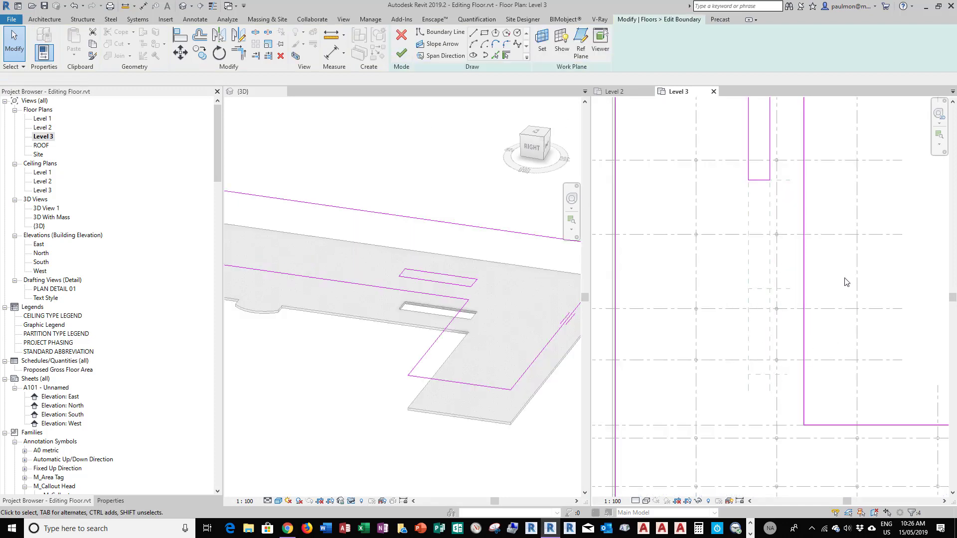
pyautogui.scroll(-2, 736, 313)
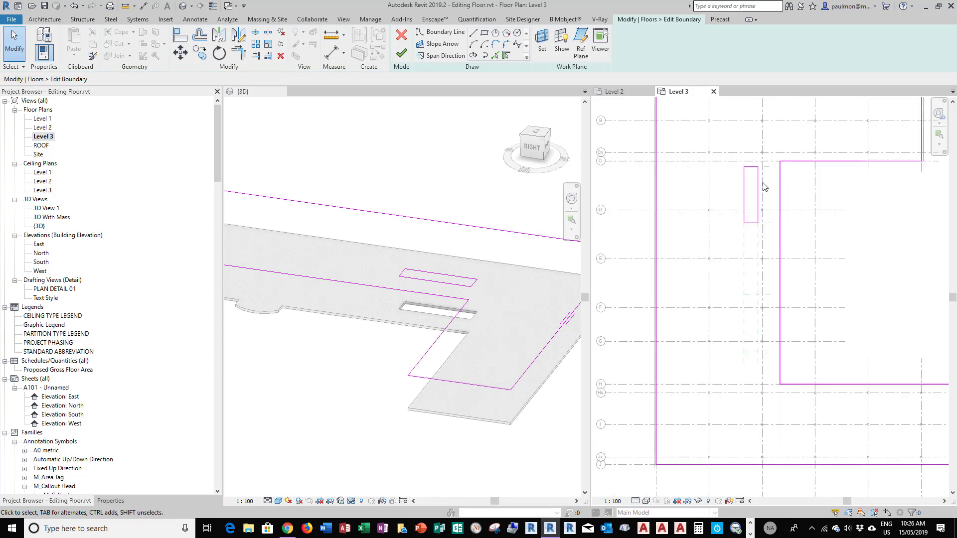
pyautogui.click(401, 53)
pyautogui.click(875, 276)
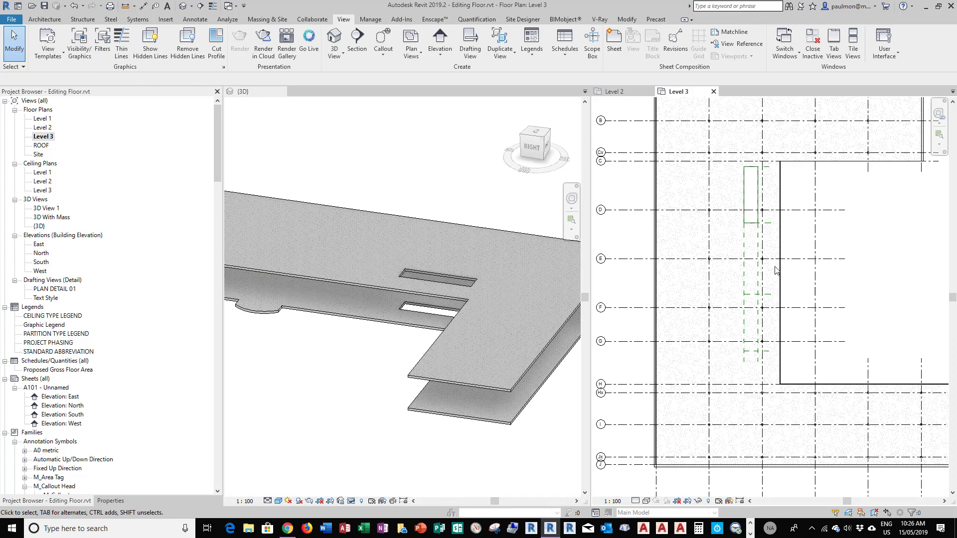
# - On the Level 1 plan, sketch a 2000 by 8000 mm rectangular shaft opening on the reference planes near the balcony and lock its edges to them
pyautogui.doubleClick(43, 120)
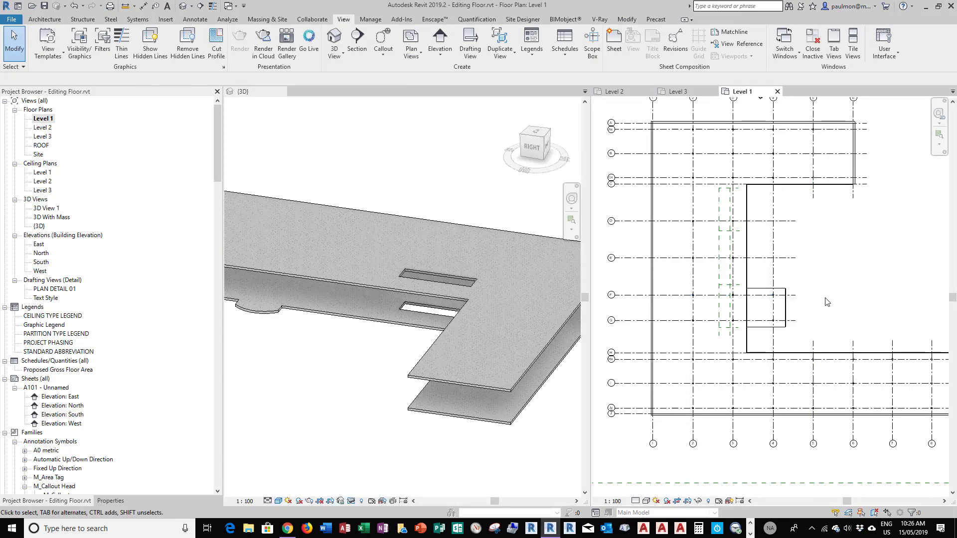
pyautogui.scroll(2, 826, 302)
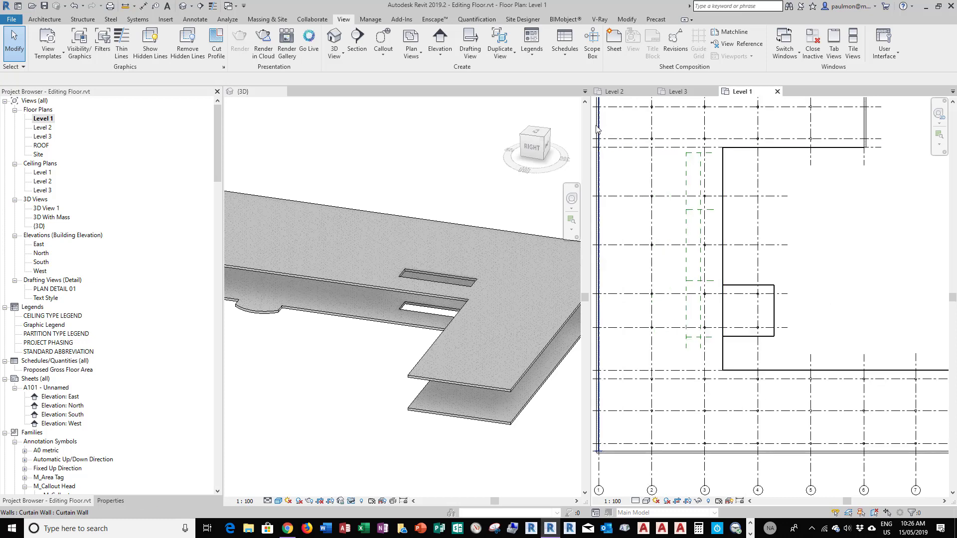
pyautogui.click(47, 20)
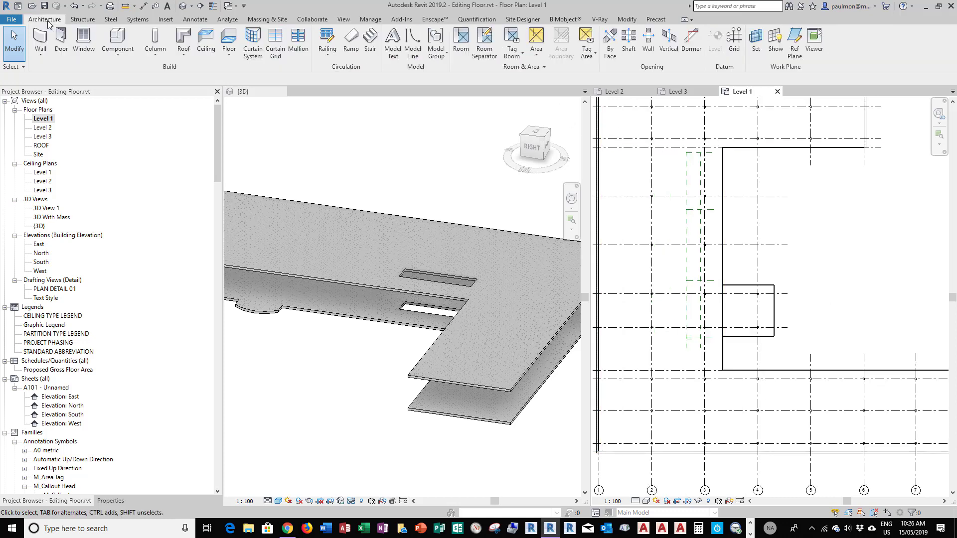
pyautogui.click(628, 46)
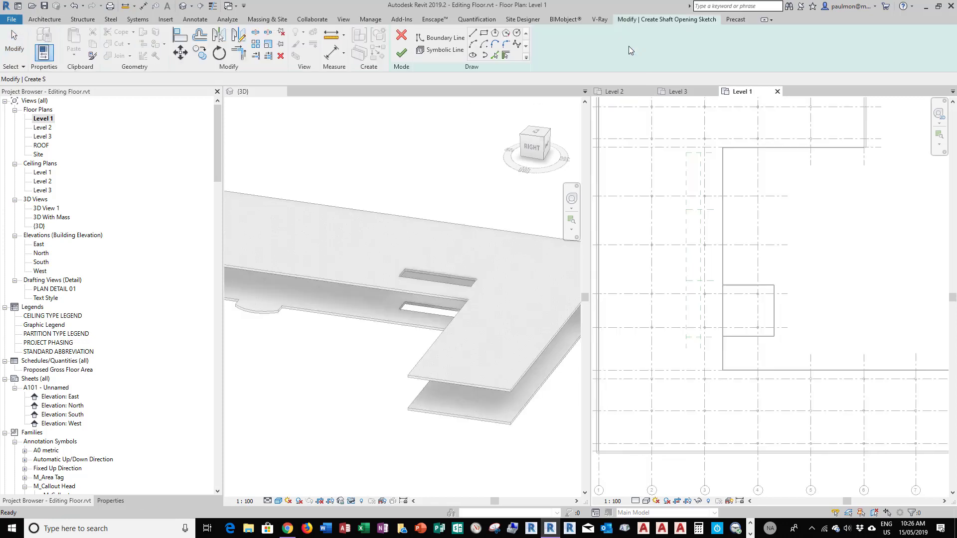
pyautogui.click(484, 33)
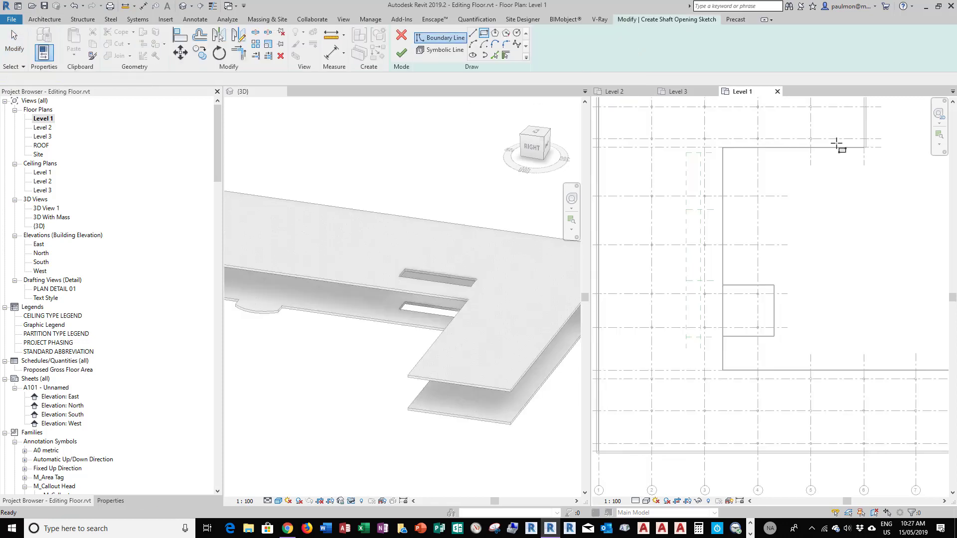
pyautogui.click(685, 282)
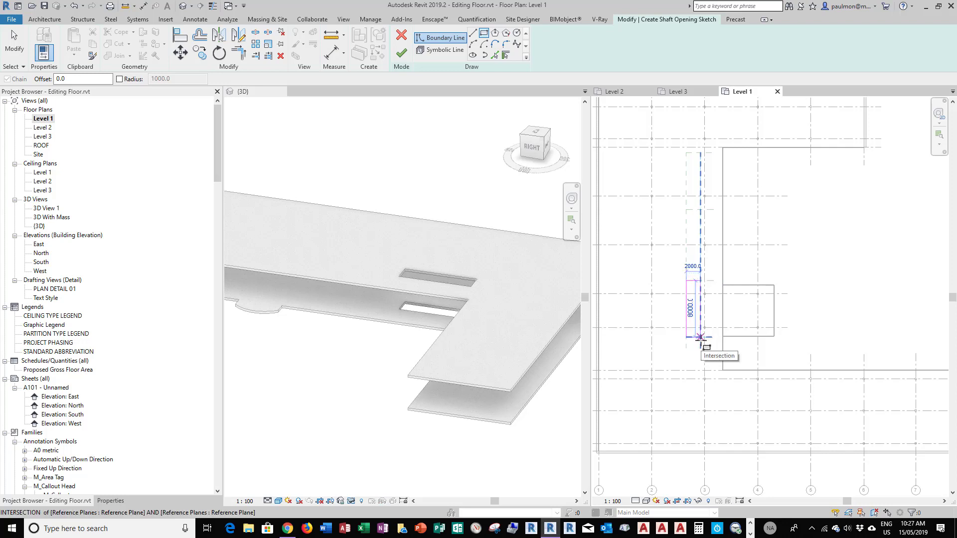
pyautogui.click(699, 336)
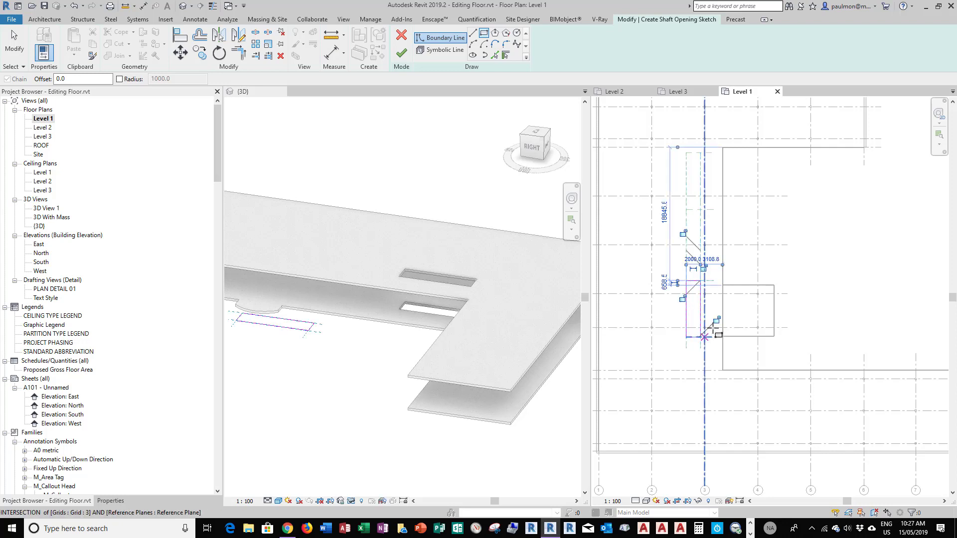
pyautogui.click(683, 298)
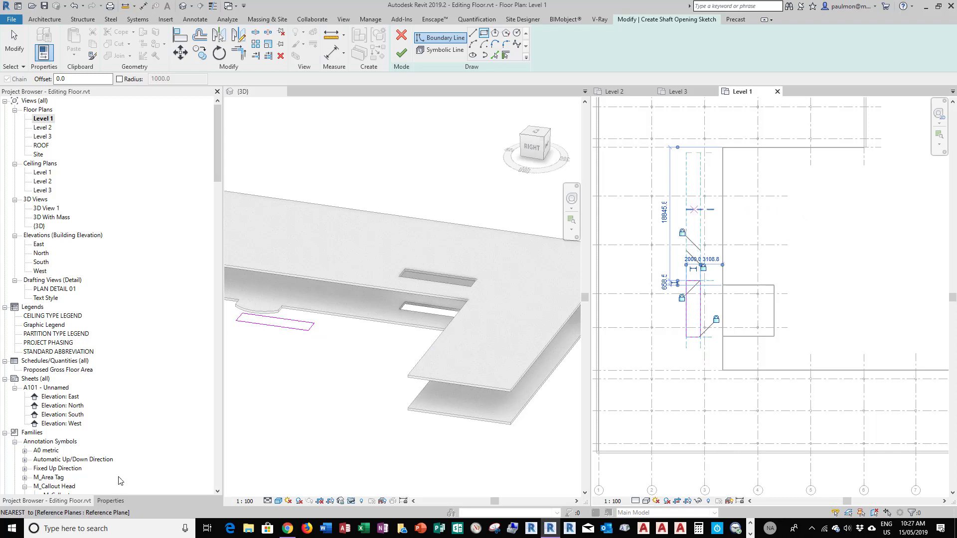
# - Constrain the top of the shaft opening up to level ROOF with a top offset of -1000 mm
pyautogui.click(111, 501)
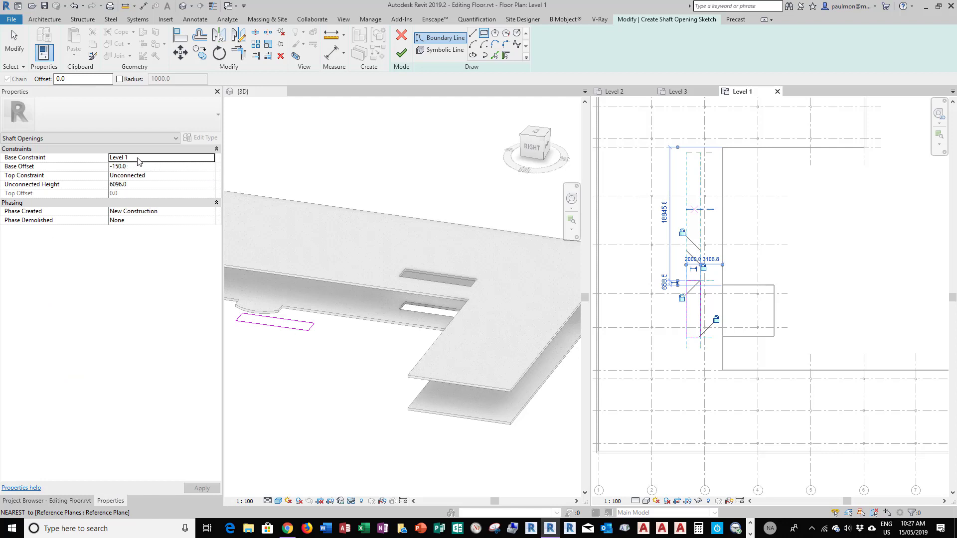
pyautogui.click(210, 176)
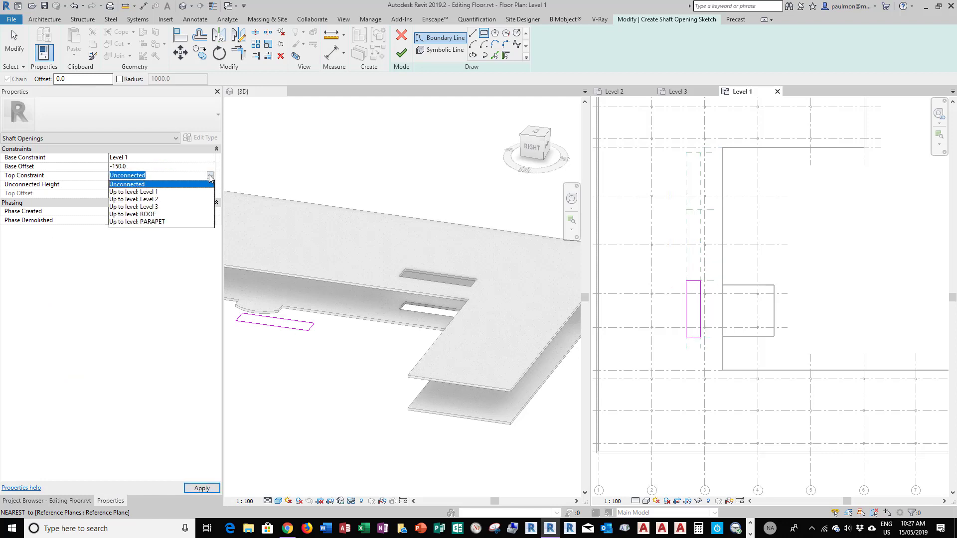
pyautogui.click(154, 217)
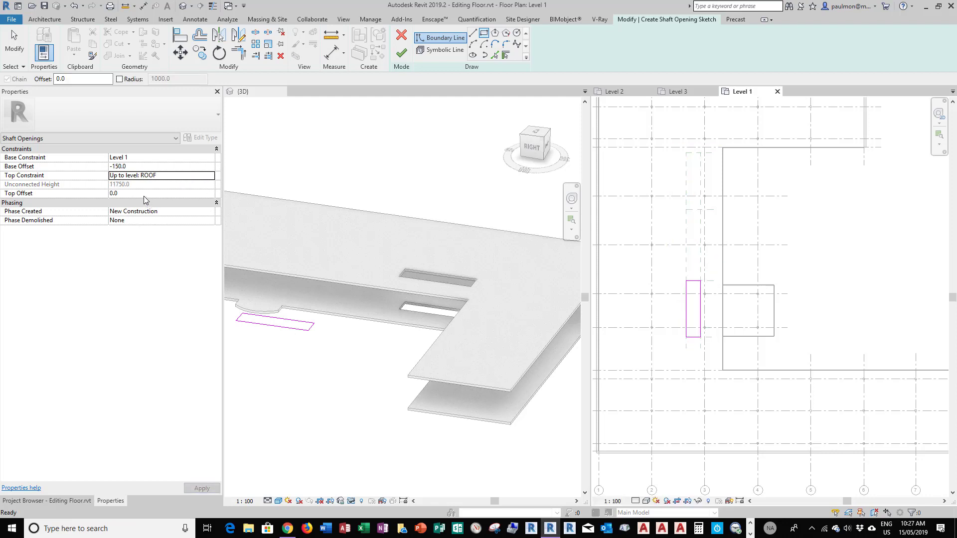
pyautogui.click(143, 196)
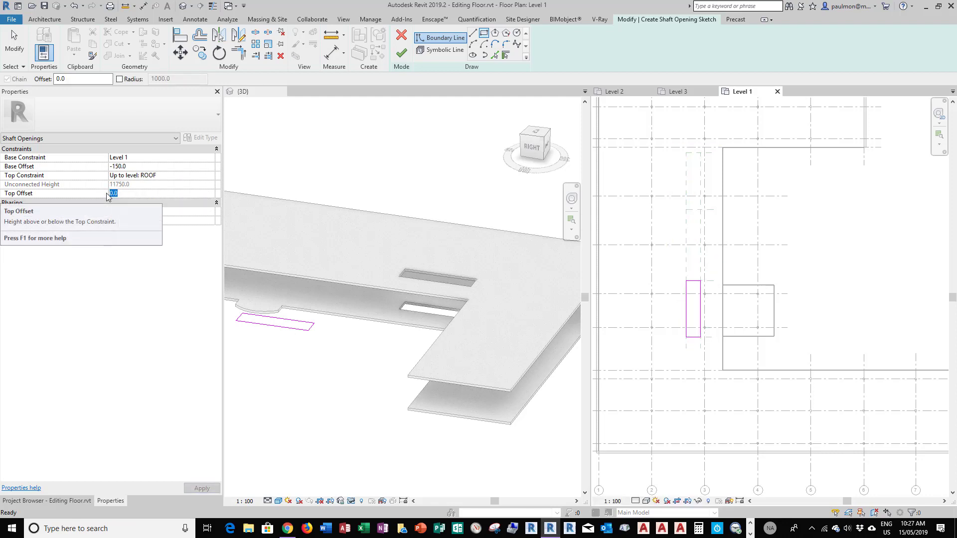
pyautogui.write('-100')
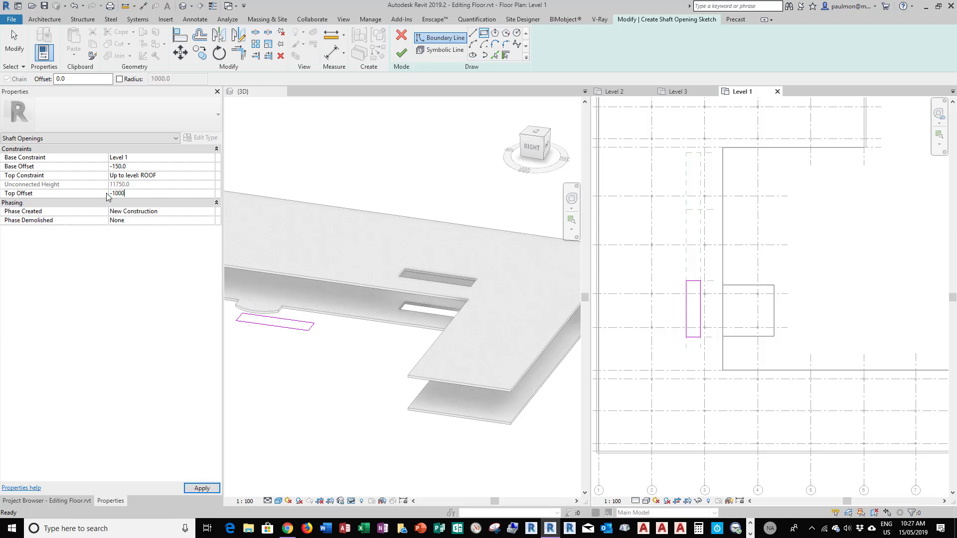
pyautogui.click(359, 142)
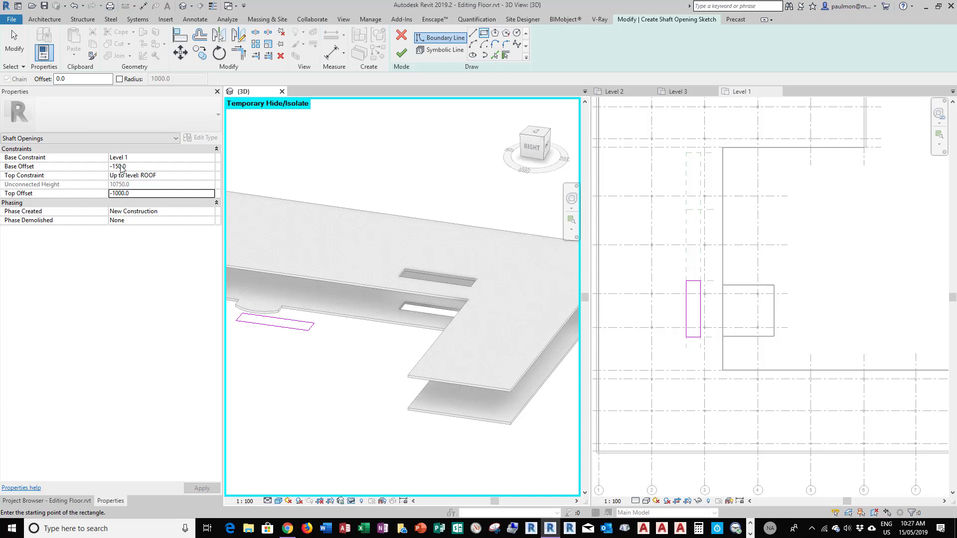
# - Set the shaft opening's base offset to 100 mm above Level 1 and finish the shaft sketch
pyautogui.click(141, 169)
pyautogui.moveTo(136, 169); pyautogui.dragTo(99, 169)
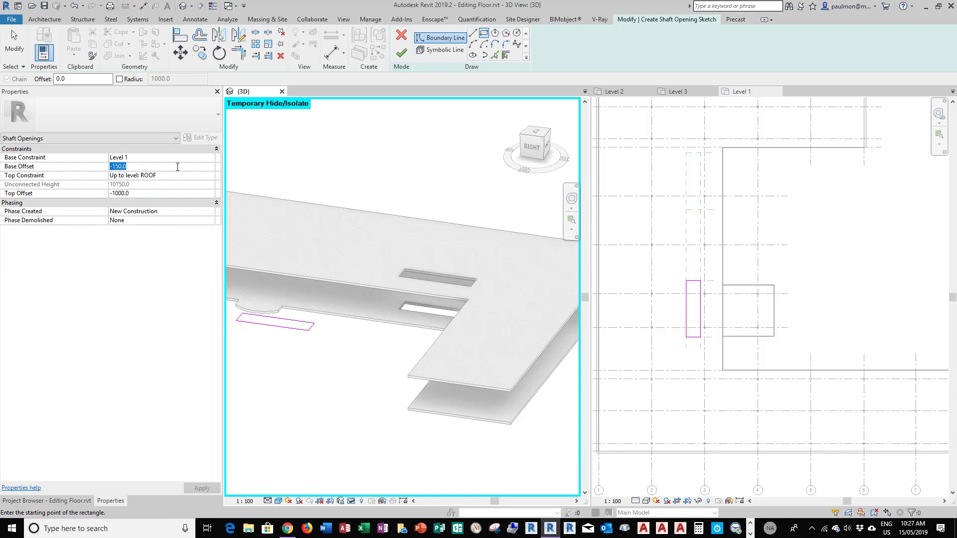
pyautogui.write('1')
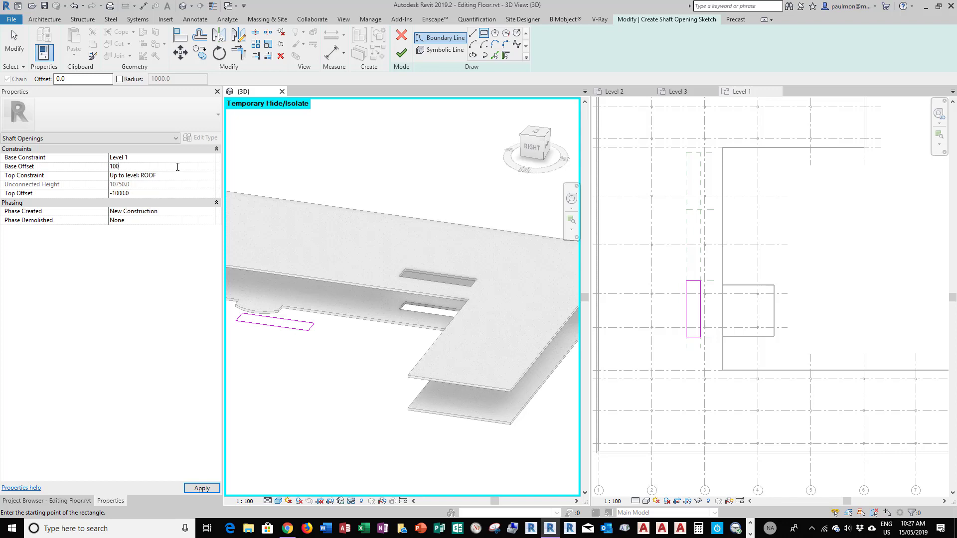
pyautogui.write('00')
pyautogui.click(352, 164)
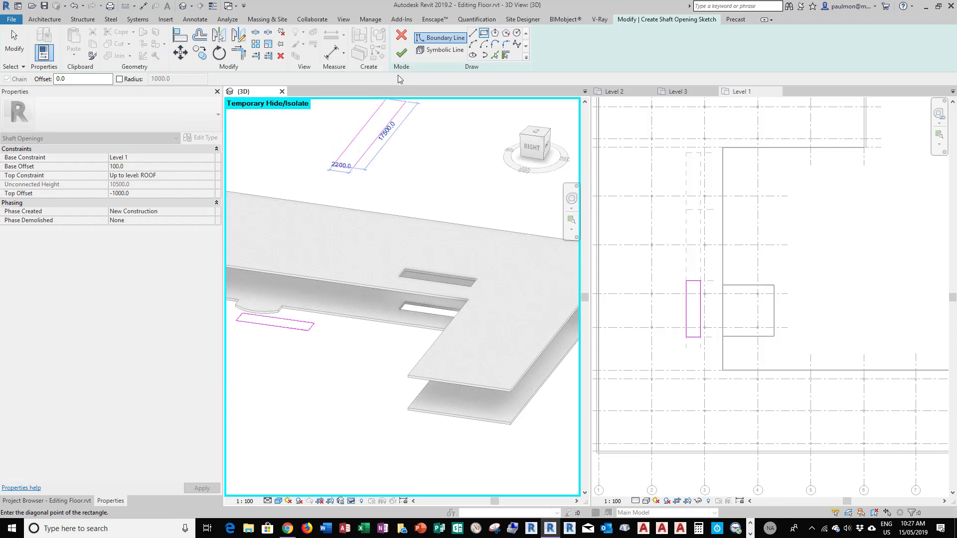
pyautogui.click(402, 59)
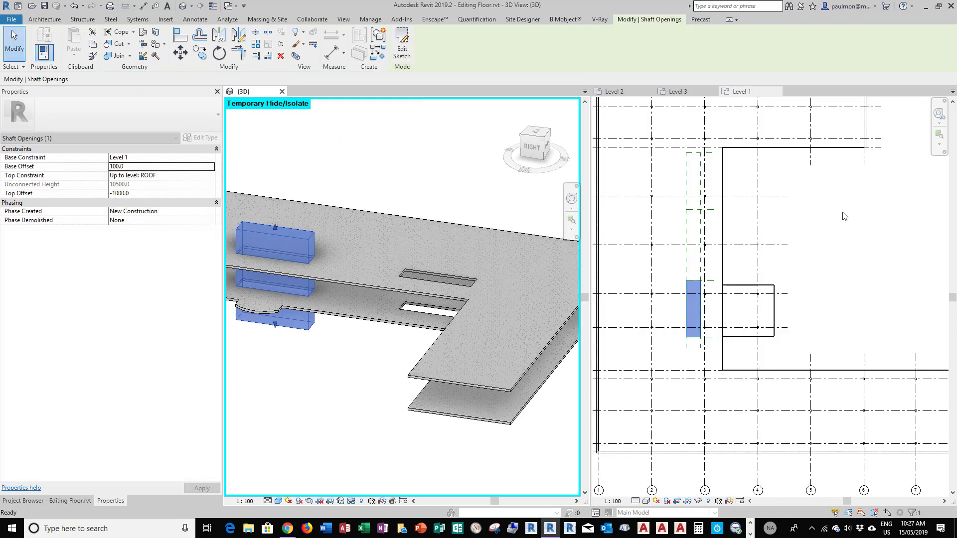
# - Examine the shaft's cuts through both floors in 3D and review its boundary sketch on the Level 1 plan
pyautogui.click(316, 384)
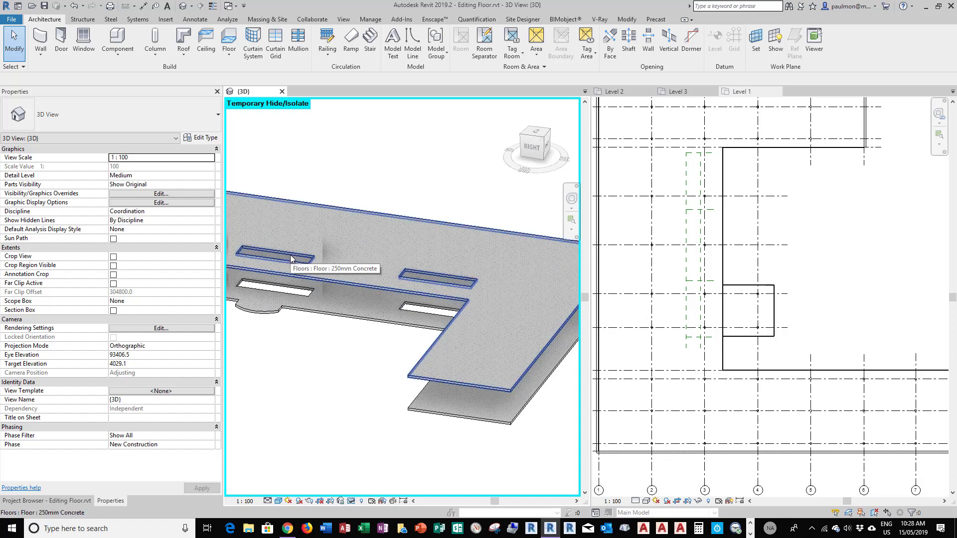
pyautogui.click(664, 321)
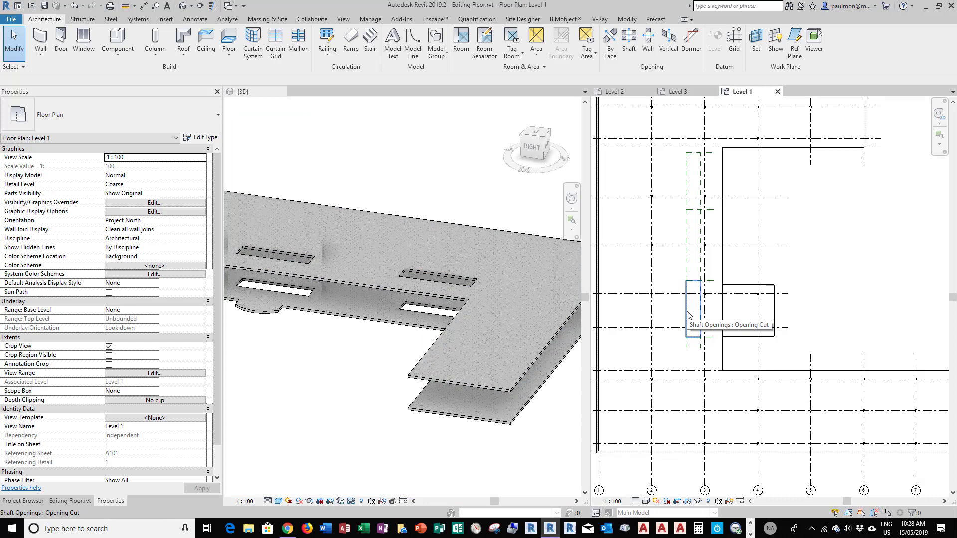
pyautogui.click(688, 314)
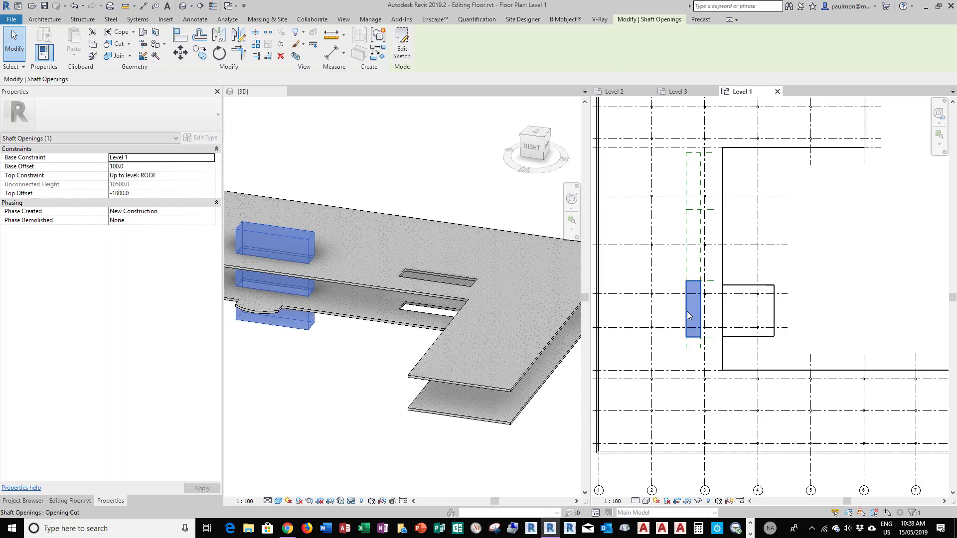
pyautogui.click(401, 55)
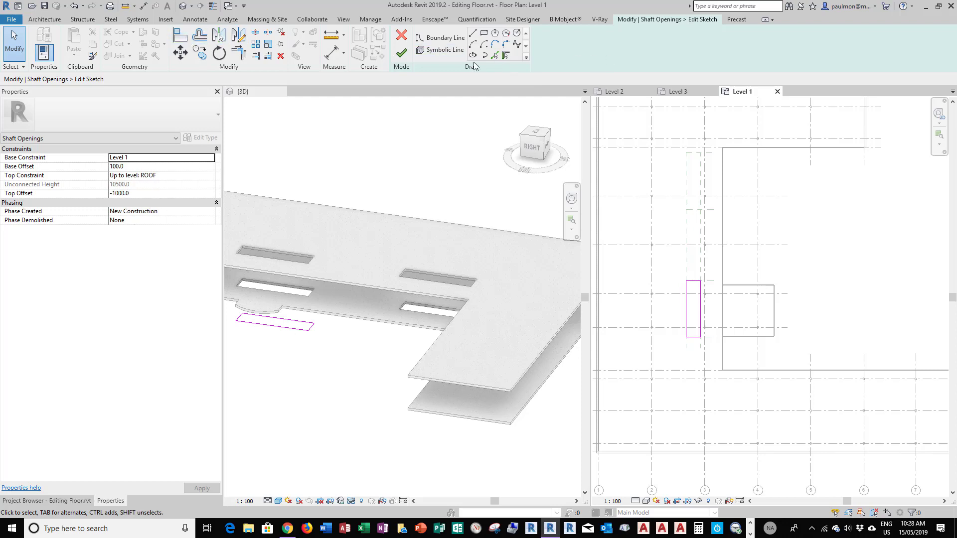
pyautogui.click(402, 53)
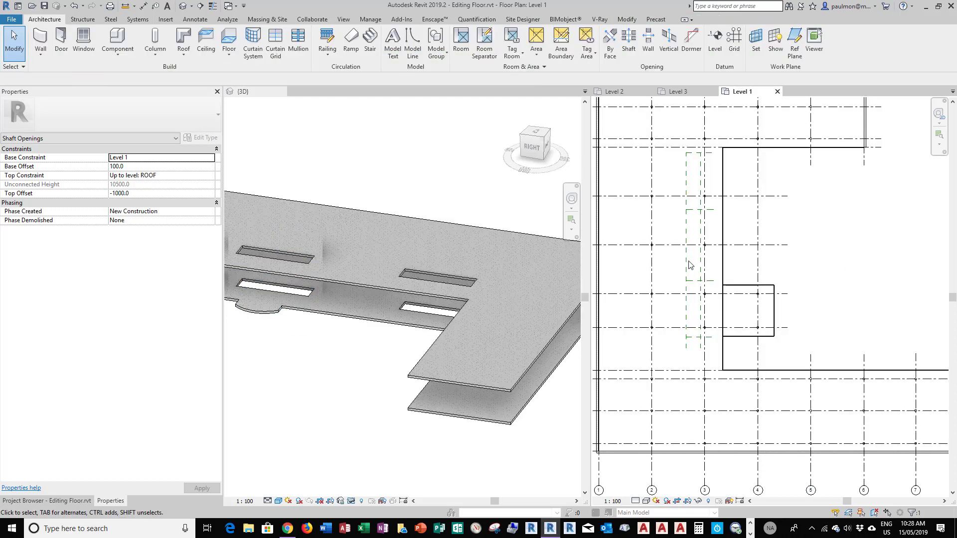
# - Move the outer vertical reference plane on the Level 1 plan to about 7300 mm from the inner floor edge
pyautogui.click(687, 262)
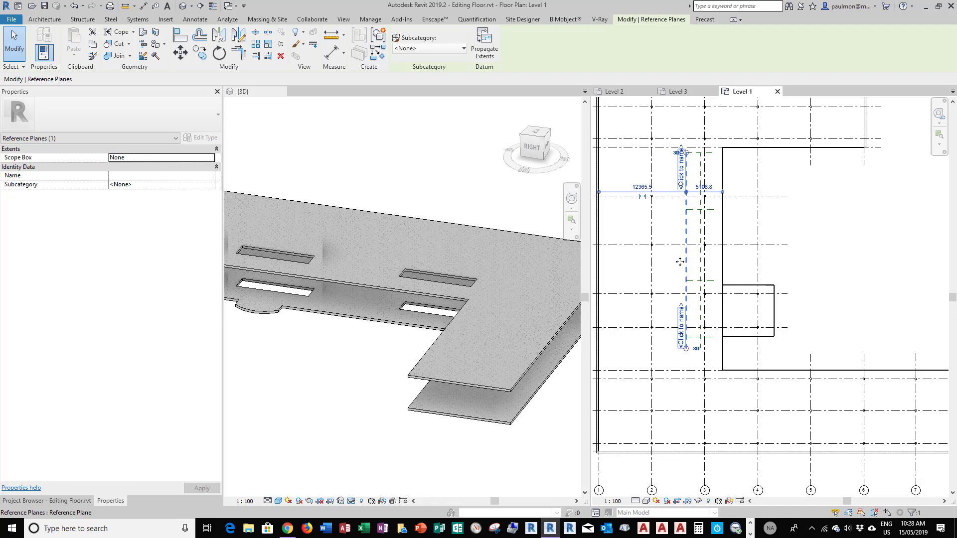
pyautogui.moveTo(679, 261); pyautogui.dragTo(664, 262)
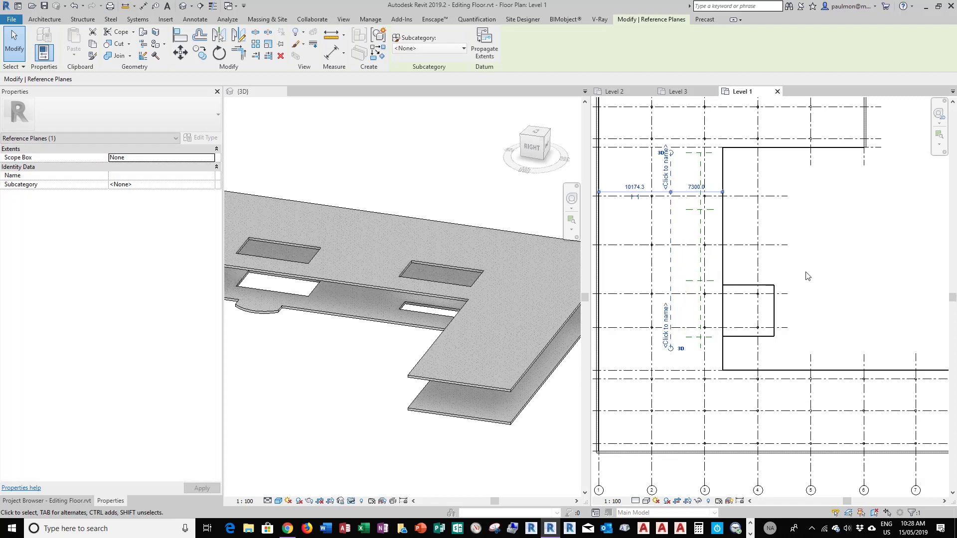